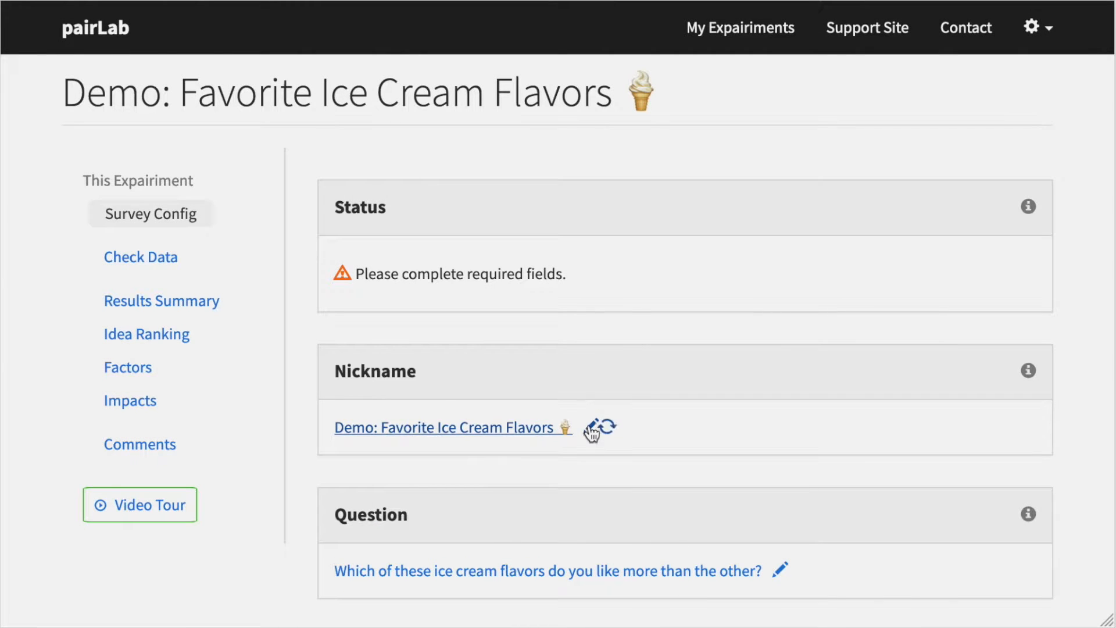
Change the survey nickname to "What are the best ice cream flavors?", keeping the ice cream emoji, and save it
{"action": "left_click", "coordinate": [592, 428]}
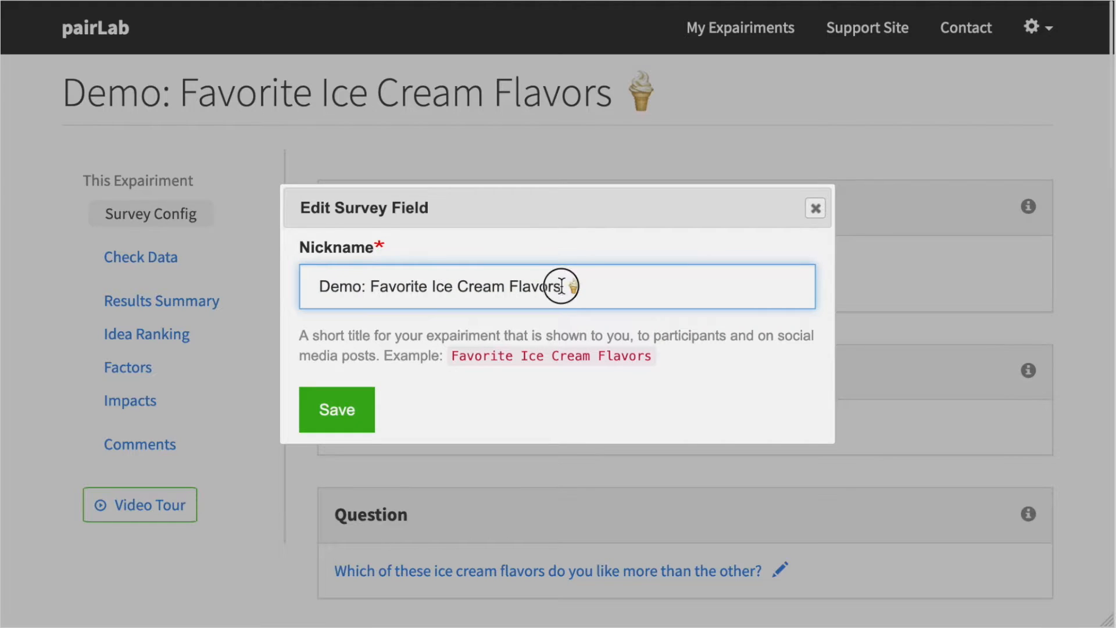
{"action": "left_click_drag", "start_coordinate": [560, 287], "coordinate": [142, 282]}
{"action": "type", "text": "What are the best"}
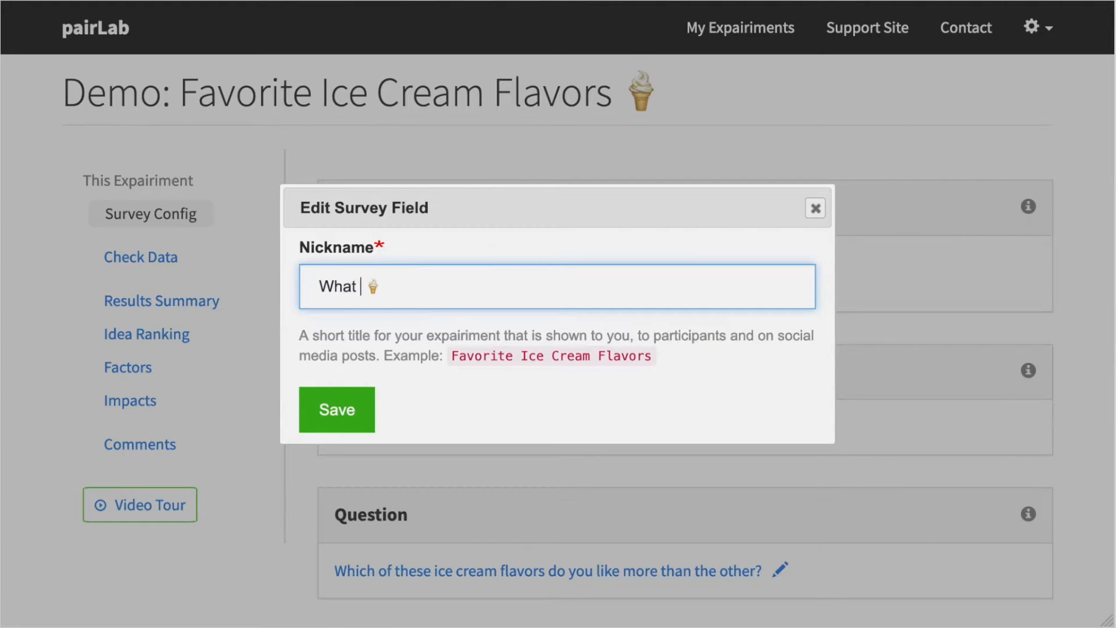
{"action": "type", "text": " ice cr"}
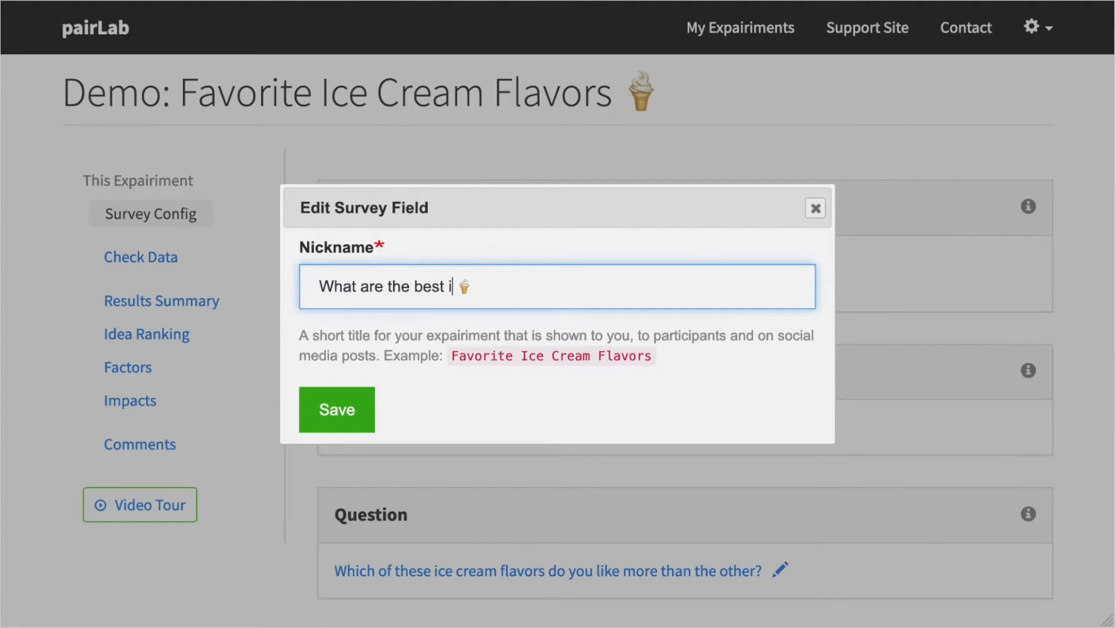
{"action": "type", "text": "eam flavors"}
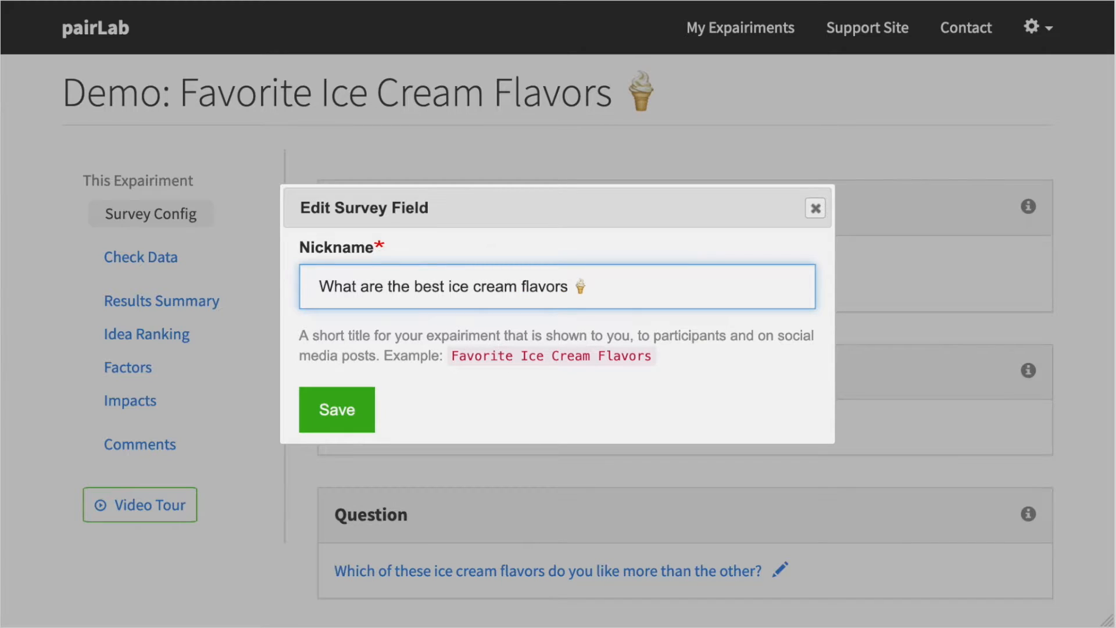
{"action": "type", "text": "?"}
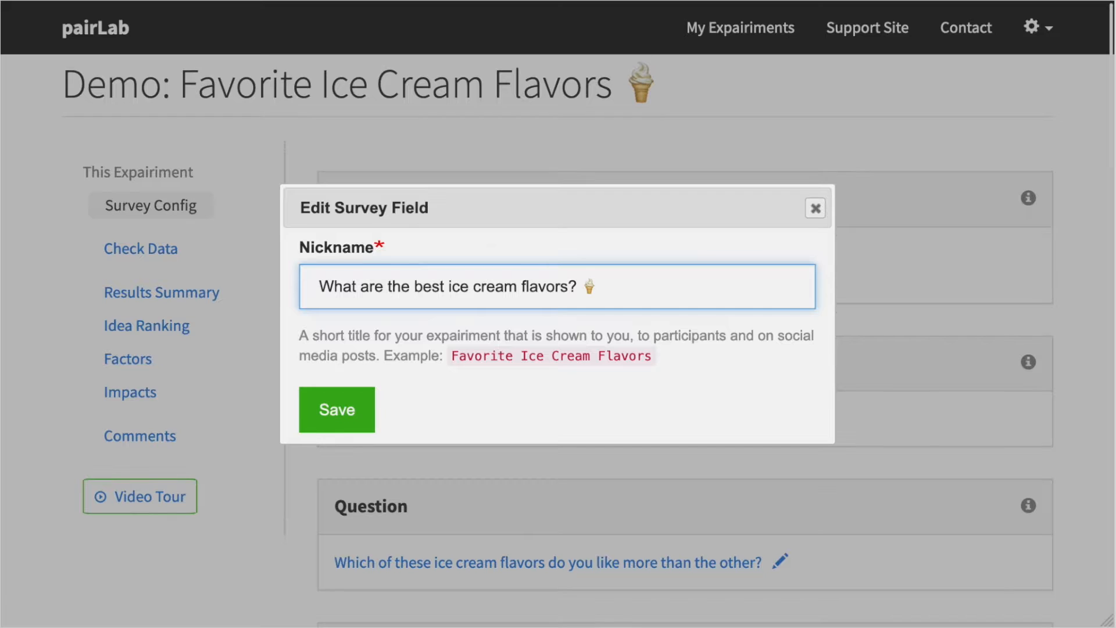
{"action": "left_click", "coordinate": [327, 433]}
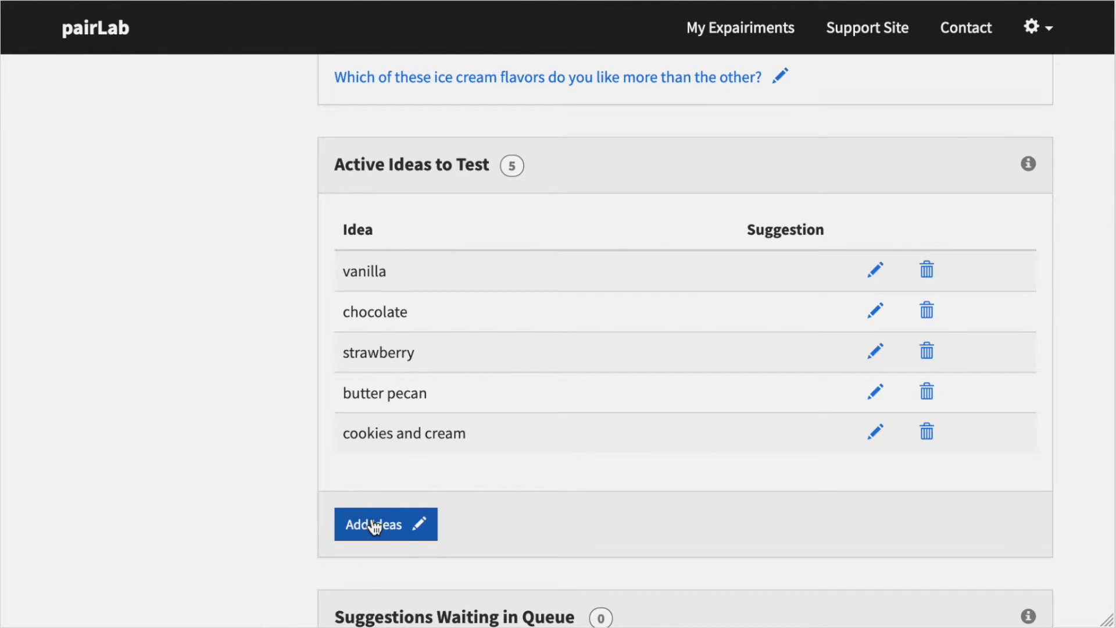
Add the ideas "glitter bomb", "black cherry" and "pistachio" to the survey with the status Approved
{"action": "left_click", "coordinate": [374, 527]}
{"action": "type", "text": "gl"}
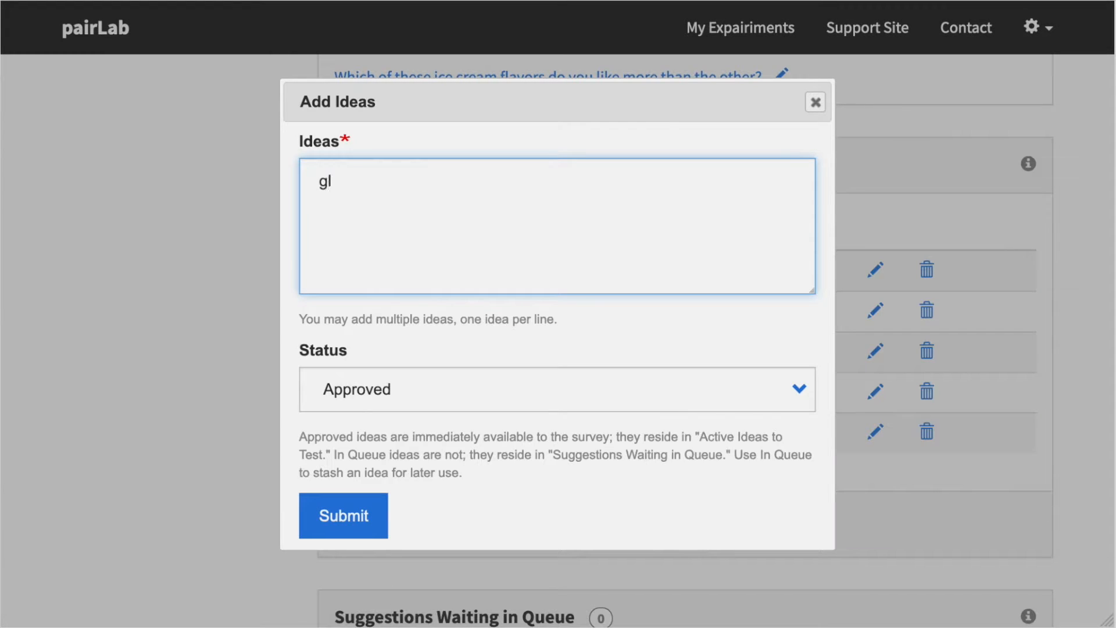
{"action": "type", "text": "itter bomb"}
{"action": "key", "text": "Return"}
{"action": "type", "text": "black ch"}
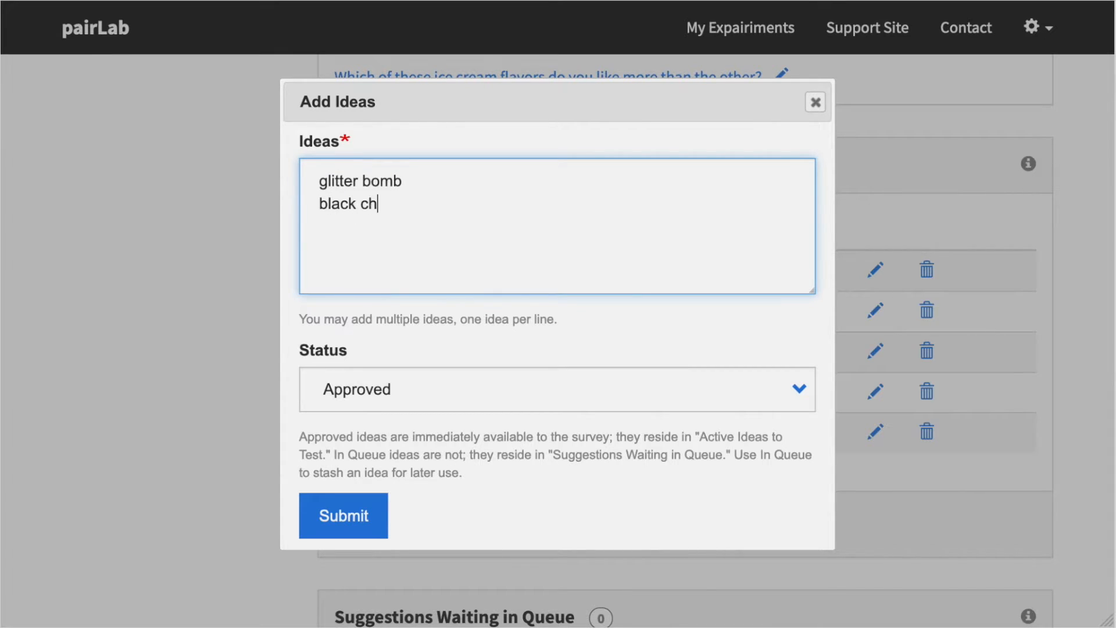
{"action": "type", "text": "erry"}
{"action": "key", "text": "Return"}
{"action": "type", "text": "pistachio"}
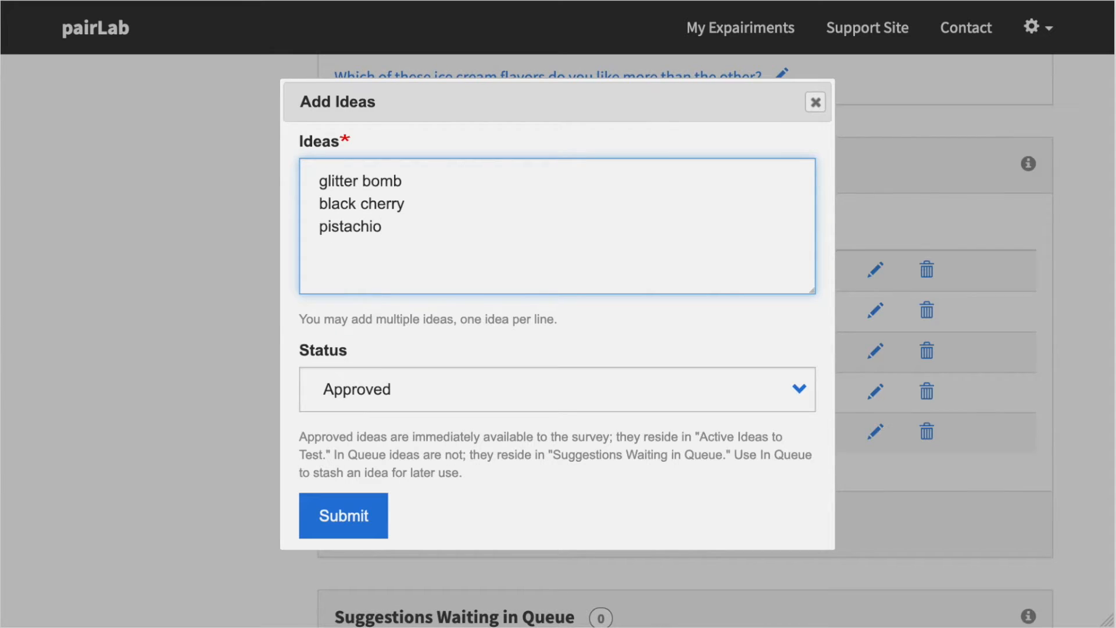
{"action": "key", "text": "Return"}
{"action": "left_click", "coordinate": [798, 389]}
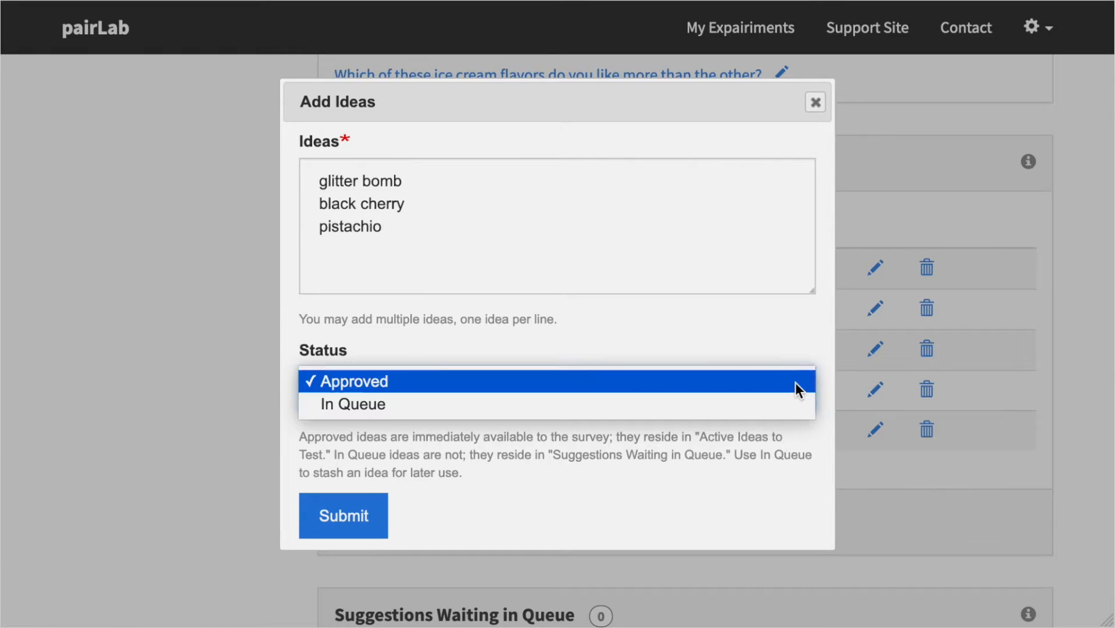
{"action": "left_click", "coordinate": [796, 383]}
{"action": "left_click", "coordinate": [344, 523]}
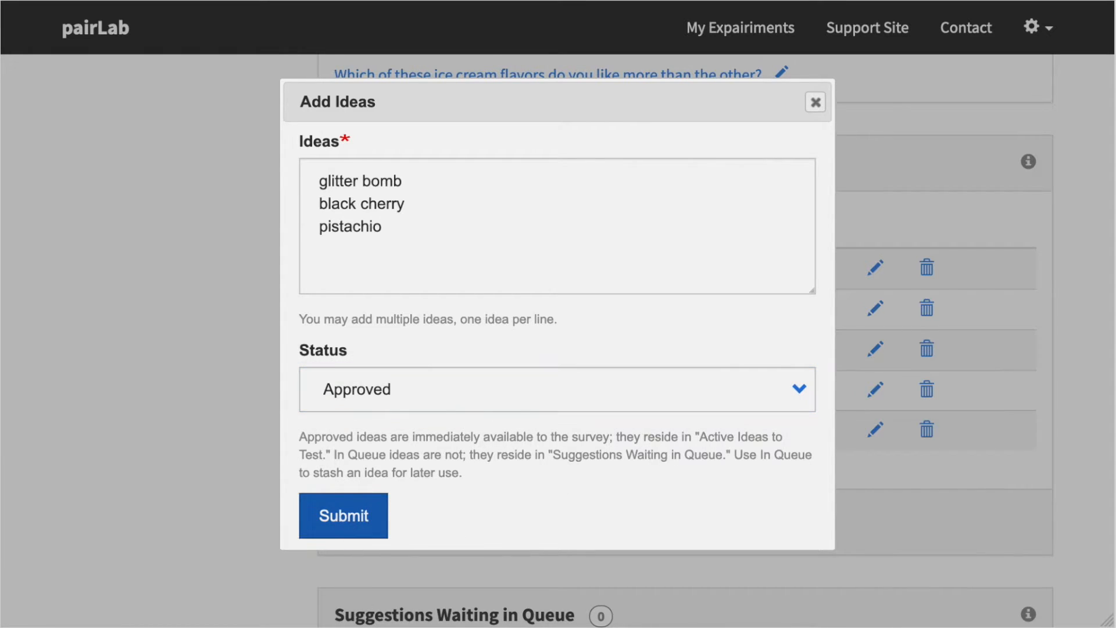
Add the ideas "French vanilla" and "double chocolate" with the status In Queue
{"action": "scroll", "coordinate": [247, 528], "scroll_direction": "down", "scroll_amount": 10}
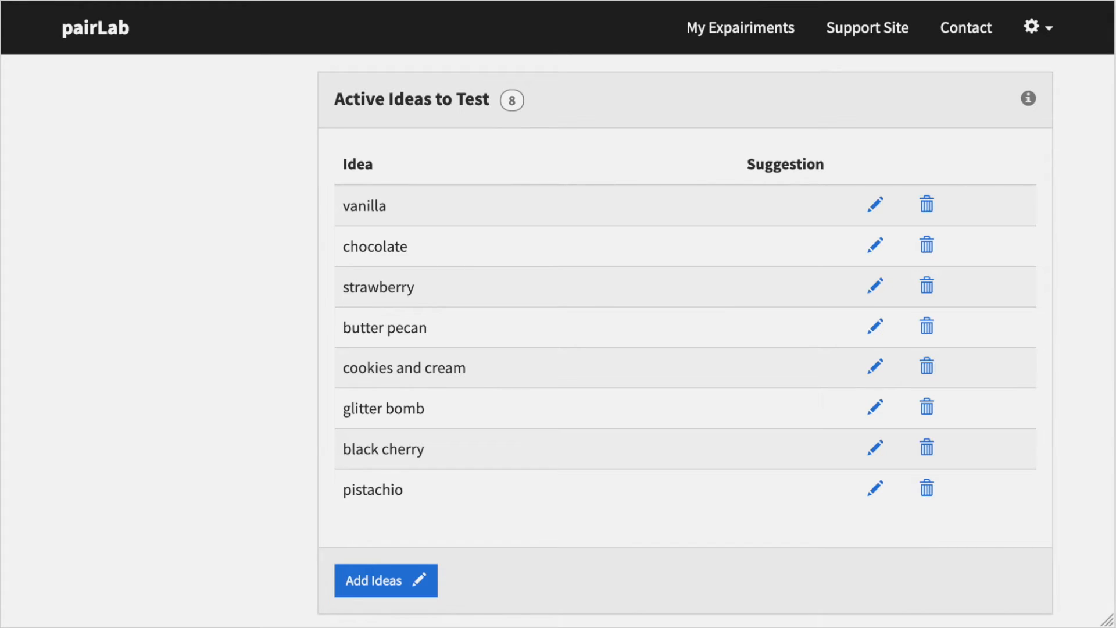
{"action": "scroll", "coordinate": [183, 322], "scroll_direction": "down", "scroll_amount": 8}
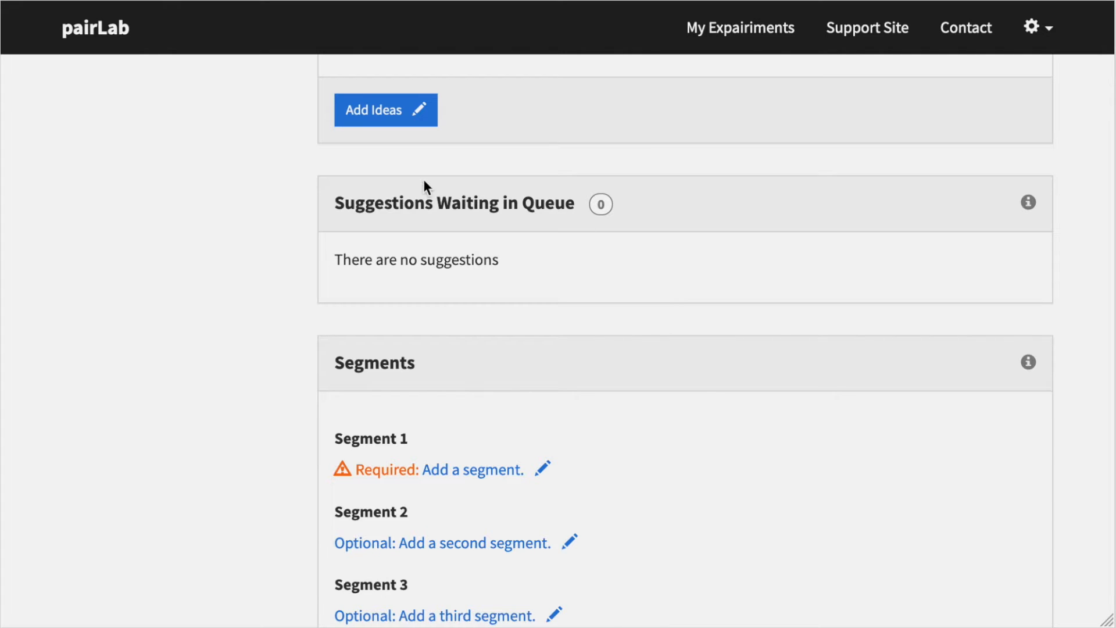
{"action": "left_click", "coordinate": [372, 116]}
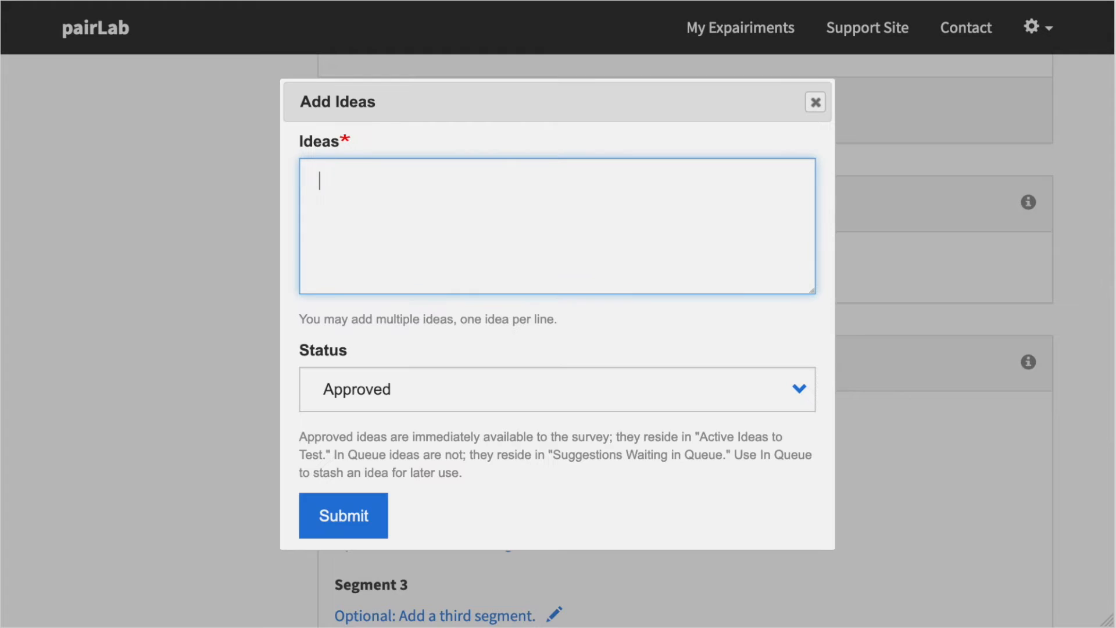
{"action": "type", "text": "French vanilla"}
{"action": "key", "text": "Return"}
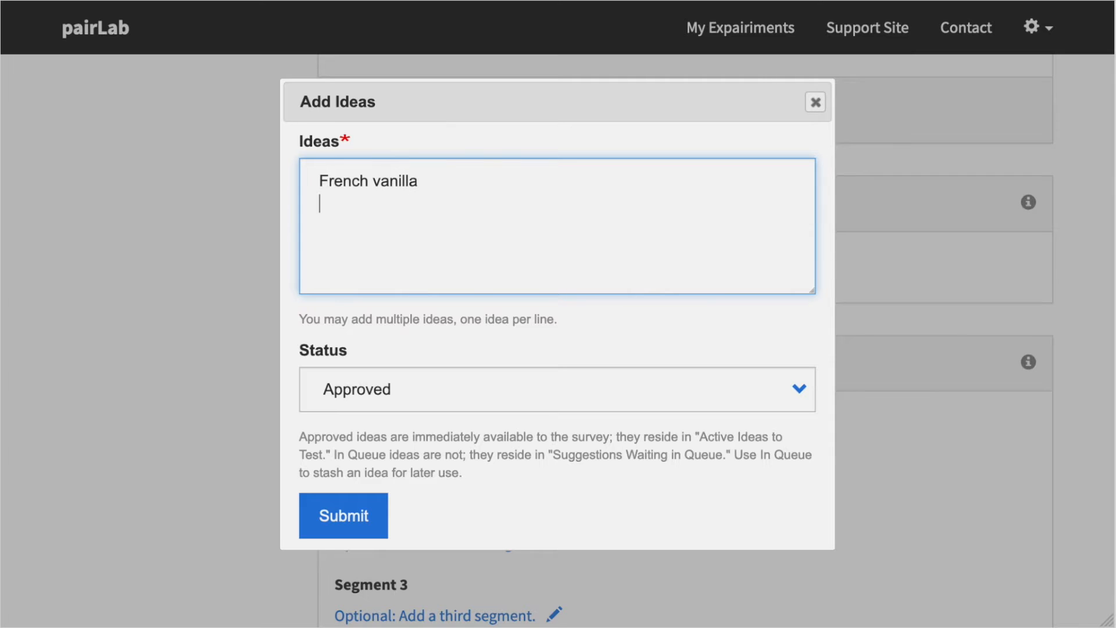
{"action": "type", "text": "double chocolate"}
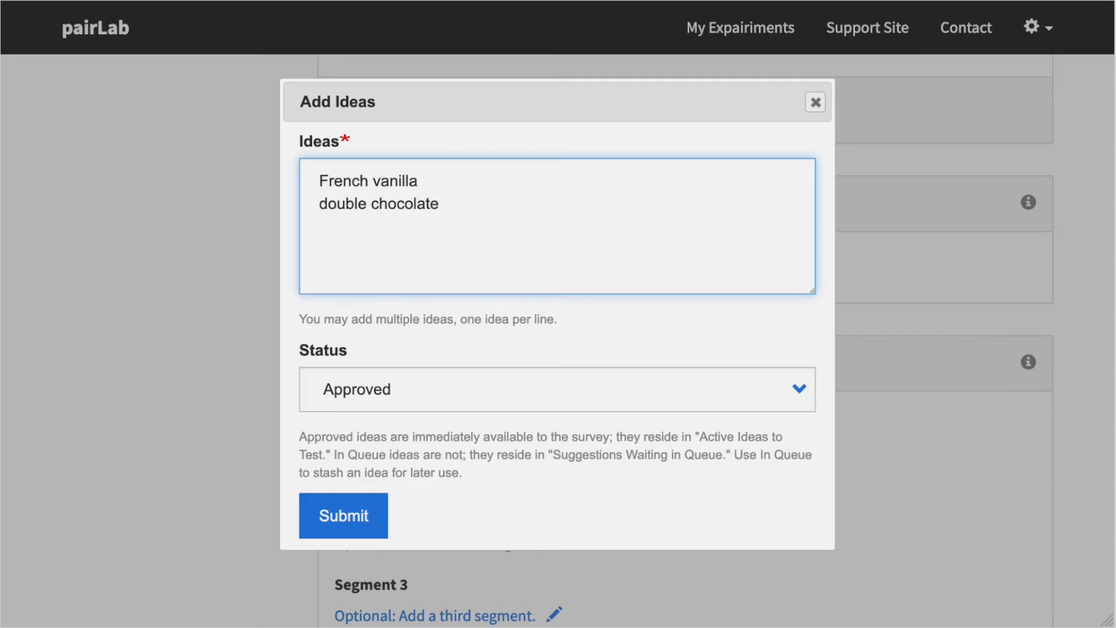
{"action": "left_click", "coordinate": [615, 400]}
{"action": "left_click", "coordinate": [615, 407]}
{"action": "left_click", "coordinate": [361, 511]}
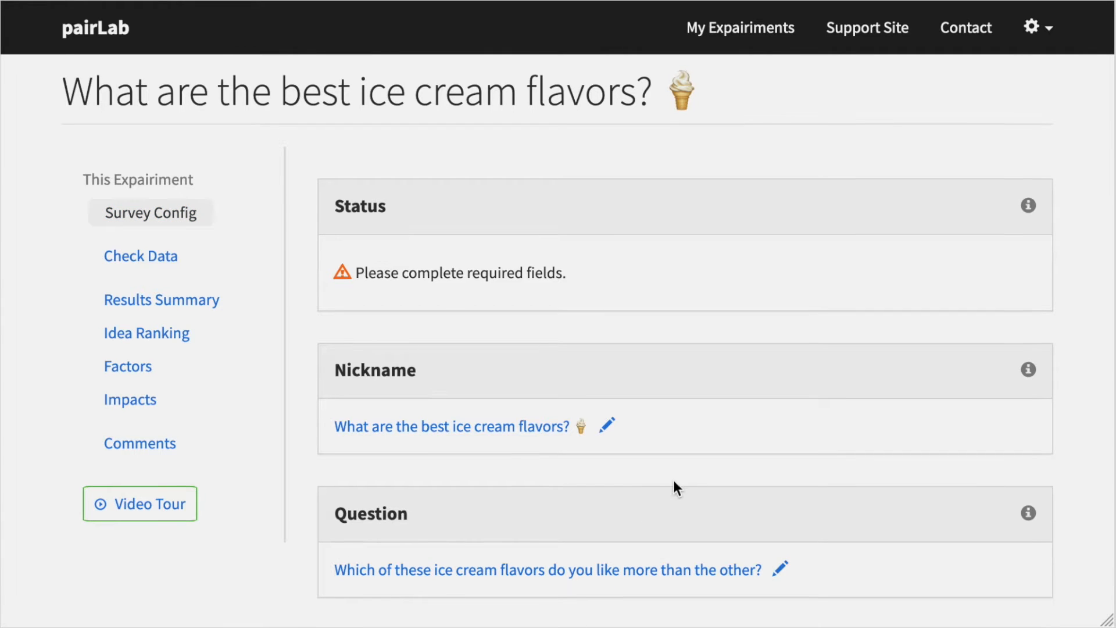
Change the status of the queued idea "French vanilla" to Approved and save it
{"action": "scroll", "coordinate": [675, 481], "scroll_direction": "down", "scroll_amount": 5}
{"action": "scroll", "coordinate": [715, 486], "scroll_direction": "down", "scroll_amount": 10}
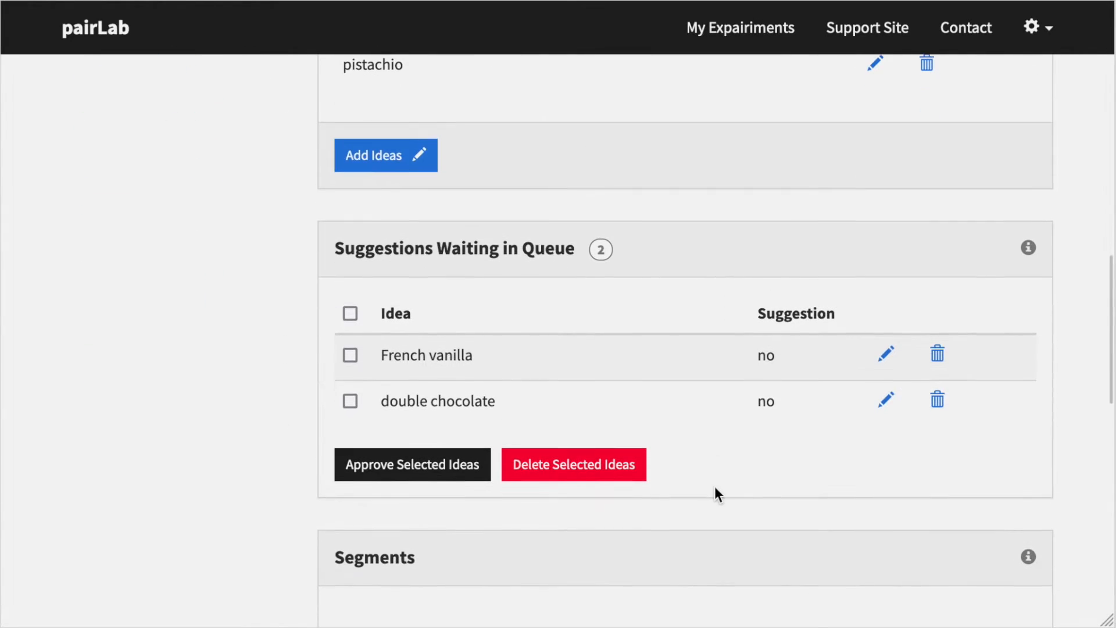
{"action": "scroll", "coordinate": [715, 489], "scroll_direction": "down", "scroll_amount": 2}
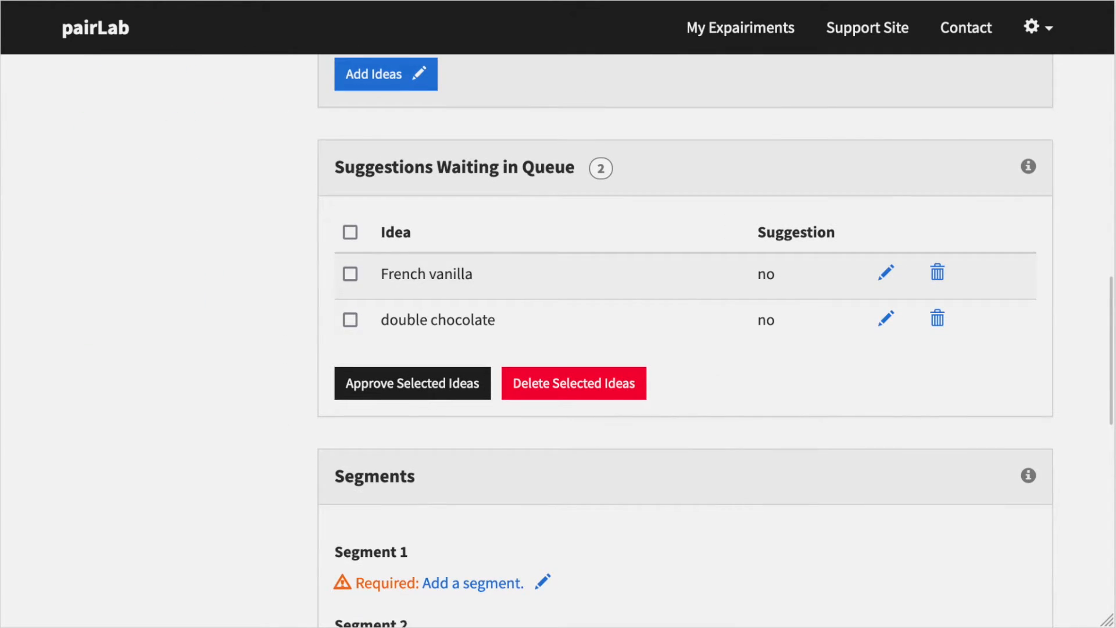
{"action": "left_click", "coordinate": [886, 273]}
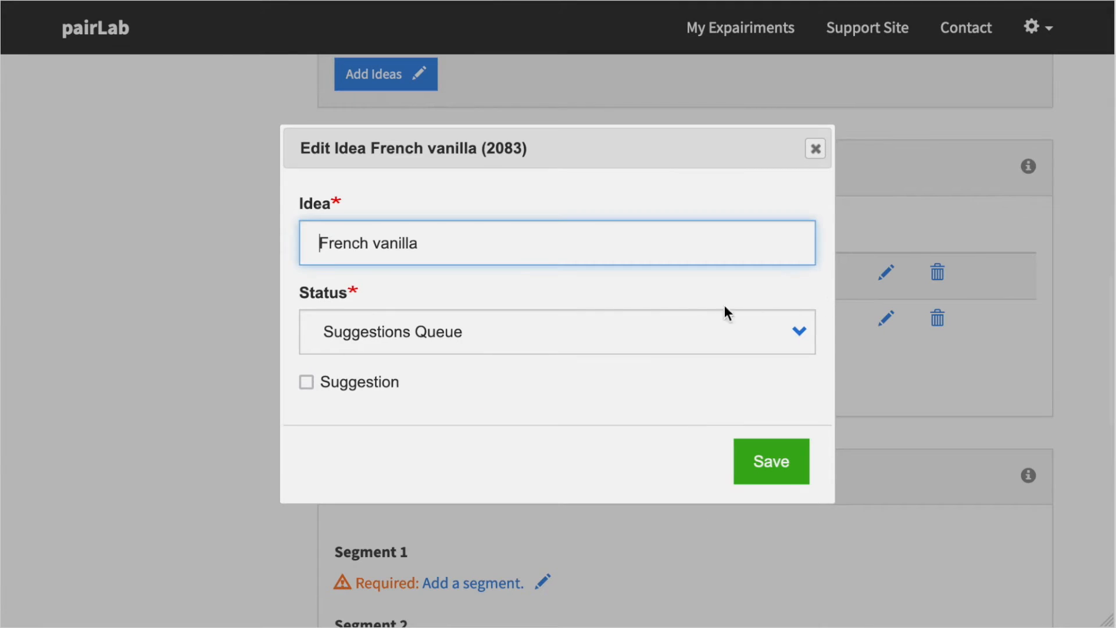
{"action": "left_click", "coordinate": [565, 333]}
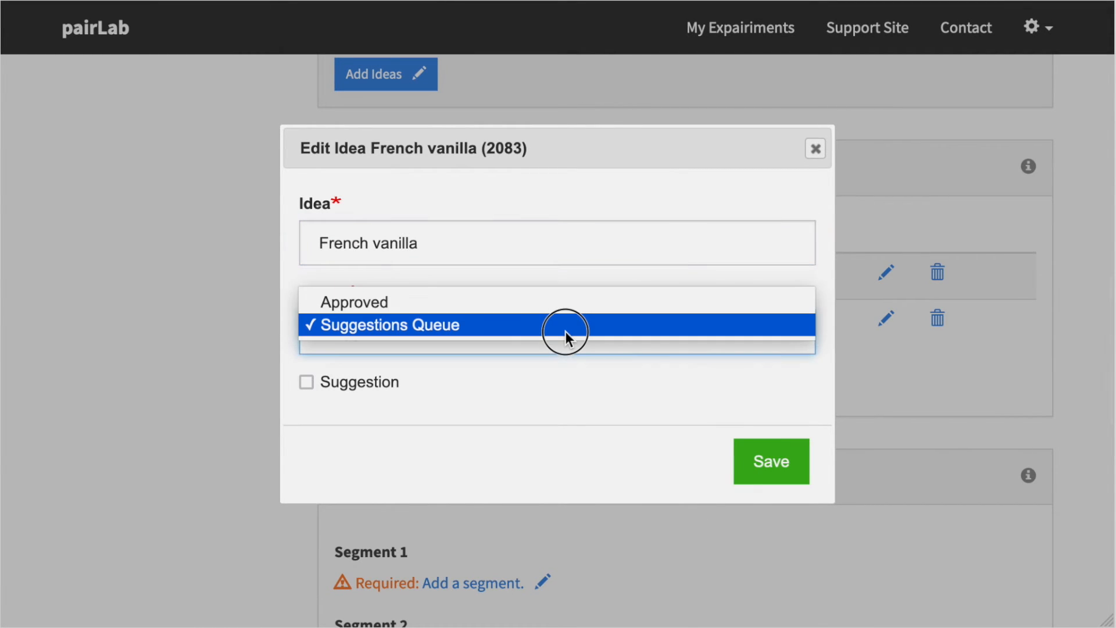
{"action": "left_click", "coordinate": [575, 307]}
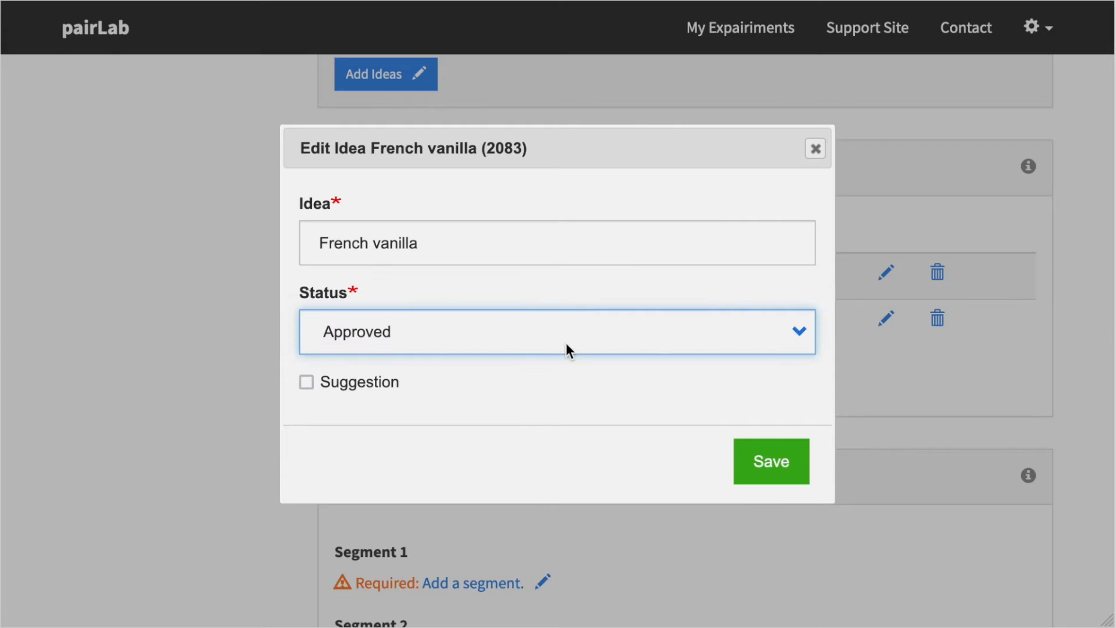
{"action": "left_click", "coordinate": [773, 469]}
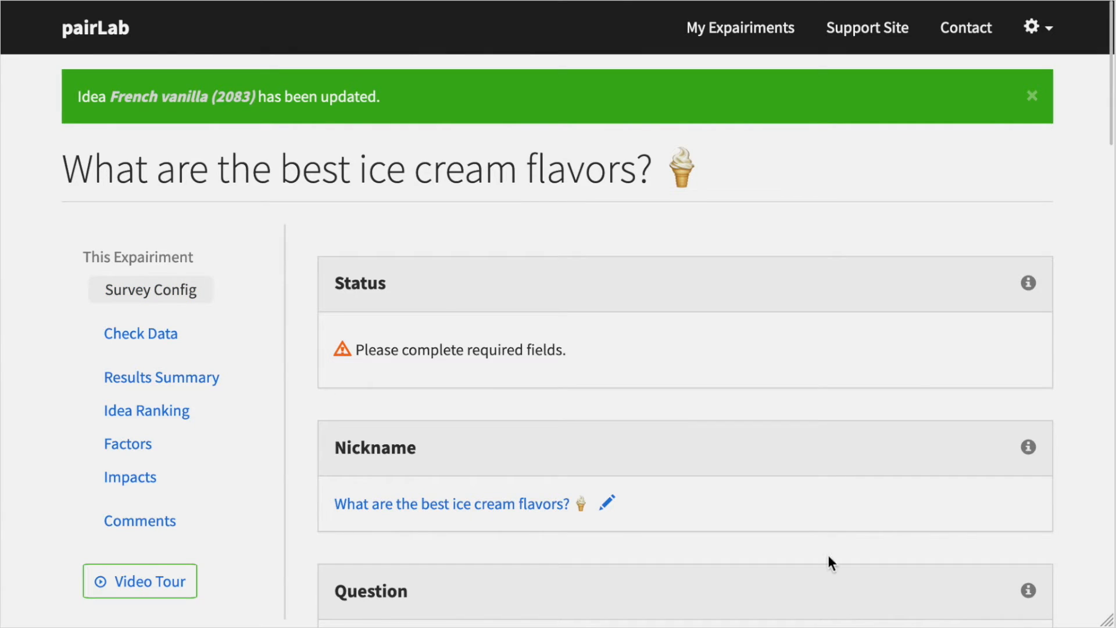
Delete the idea "double chocolate" from the suggestions waiting in queue
{"action": "scroll", "coordinate": [798, 479], "scroll_direction": "down", "scroll_amount": 2}
{"action": "scroll", "coordinate": [798, 472], "scroll_direction": "down", "scroll_amount": 10}
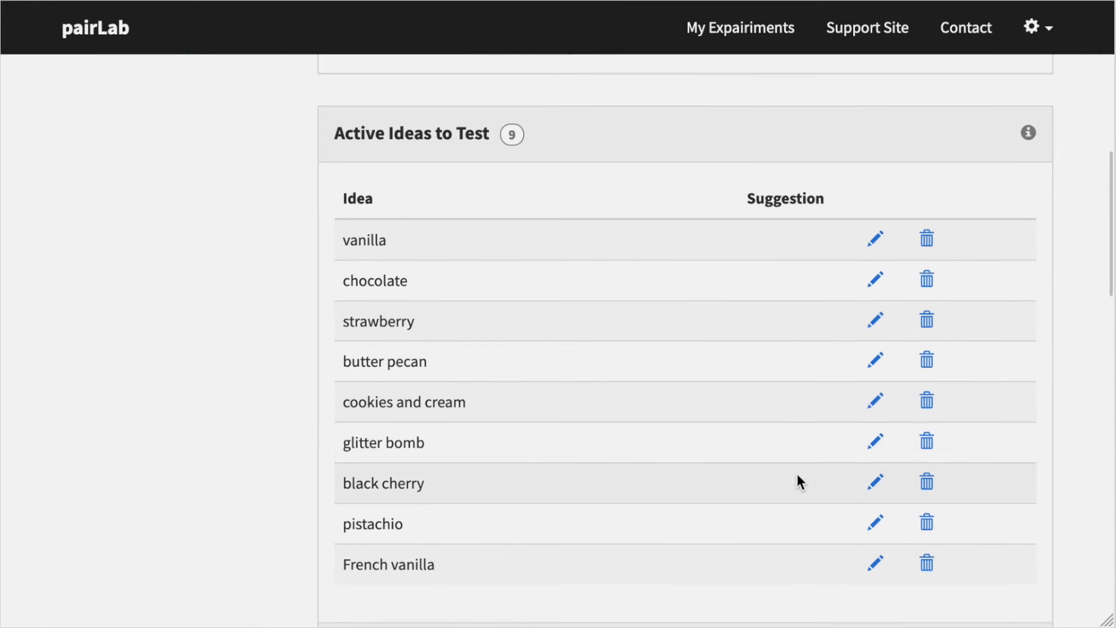
{"action": "scroll", "coordinate": [798, 472], "scroll_direction": "down", "scroll_amount": 8}
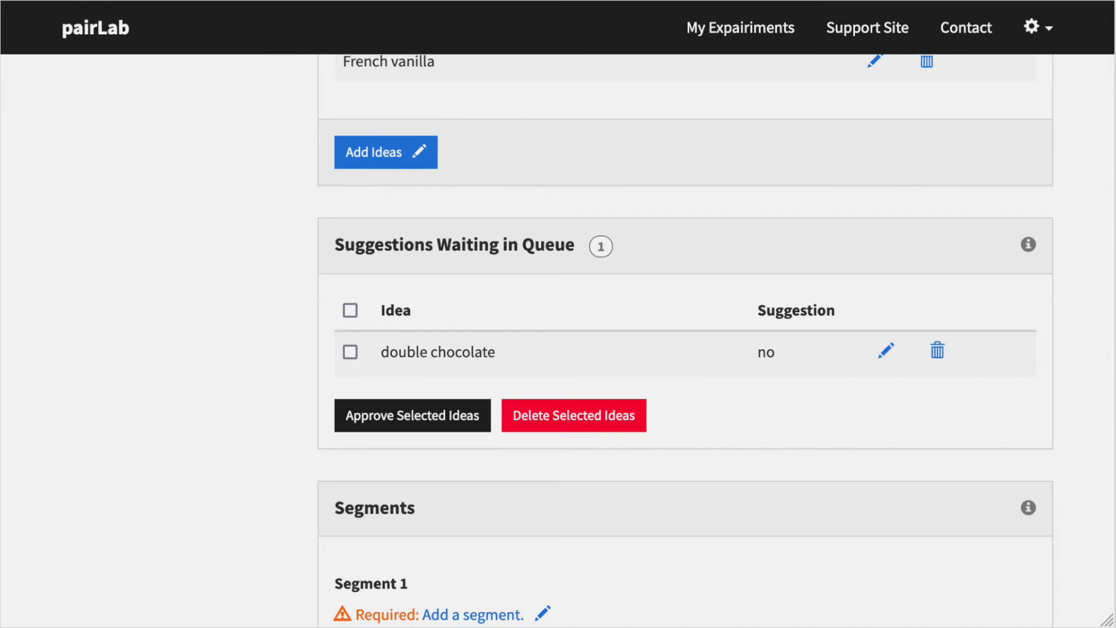
{"action": "left_click", "coordinate": [350, 352]}
{"action": "left_click", "coordinate": [567, 423]}
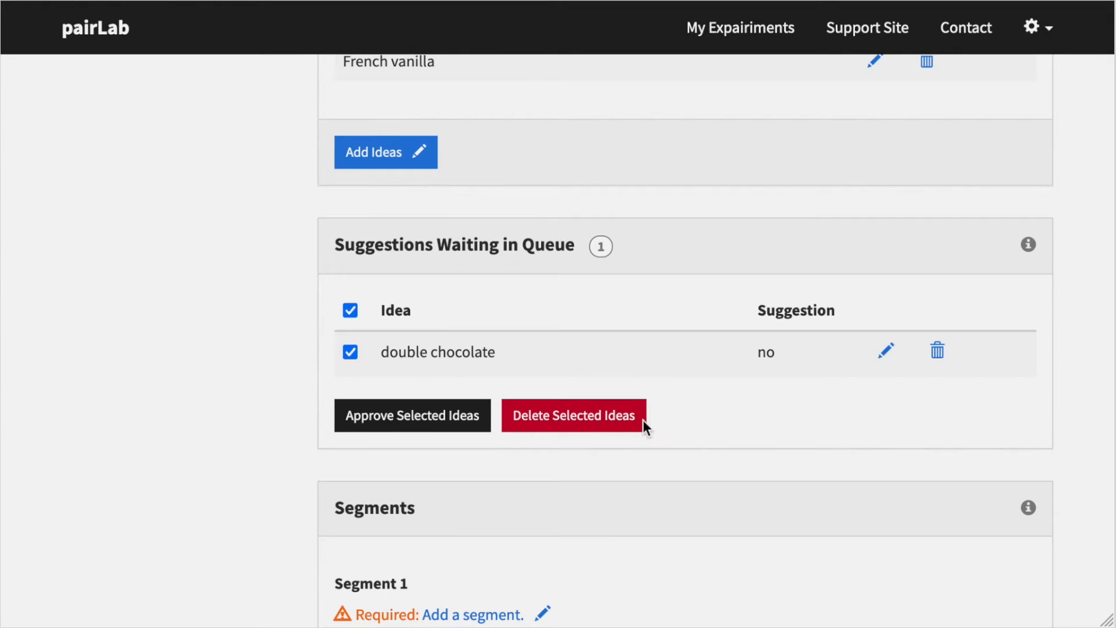
Define Segment 1 with the question "What is your gender?" and the values "male" and "female", and save it
{"action": "scroll", "coordinate": [636, 414], "scroll_direction": "down", "scroll_amount": 7}
{"action": "scroll", "coordinate": [636, 414], "scroll_direction": "down", "scroll_amount": 12}
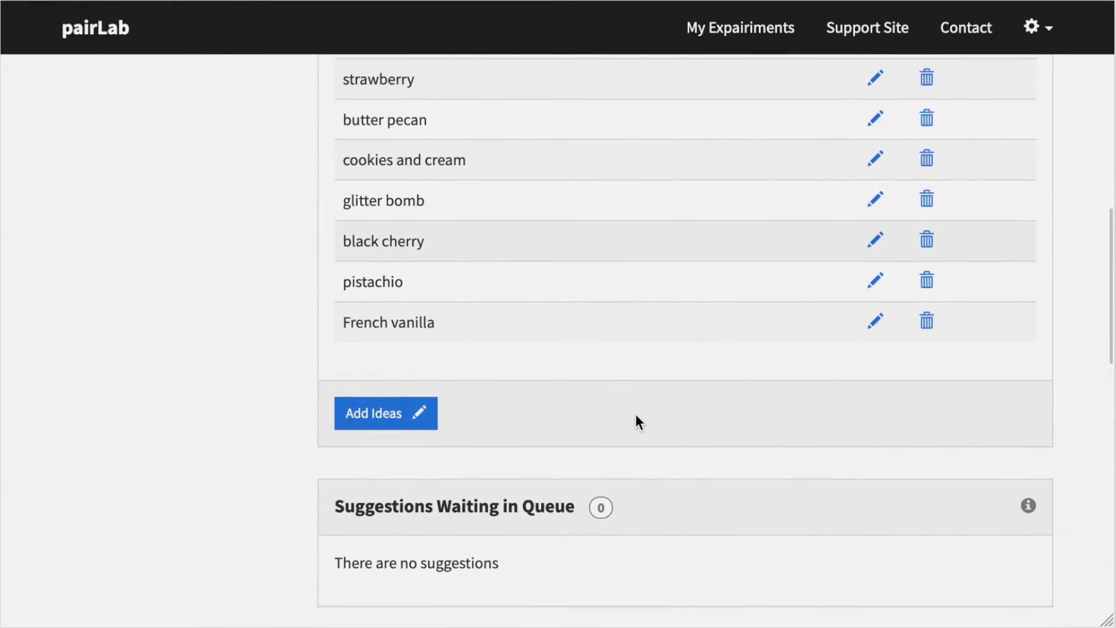
{"action": "scroll", "coordinate": [636, 414], "scroll_direction": "down", "scroll_amount": 3}
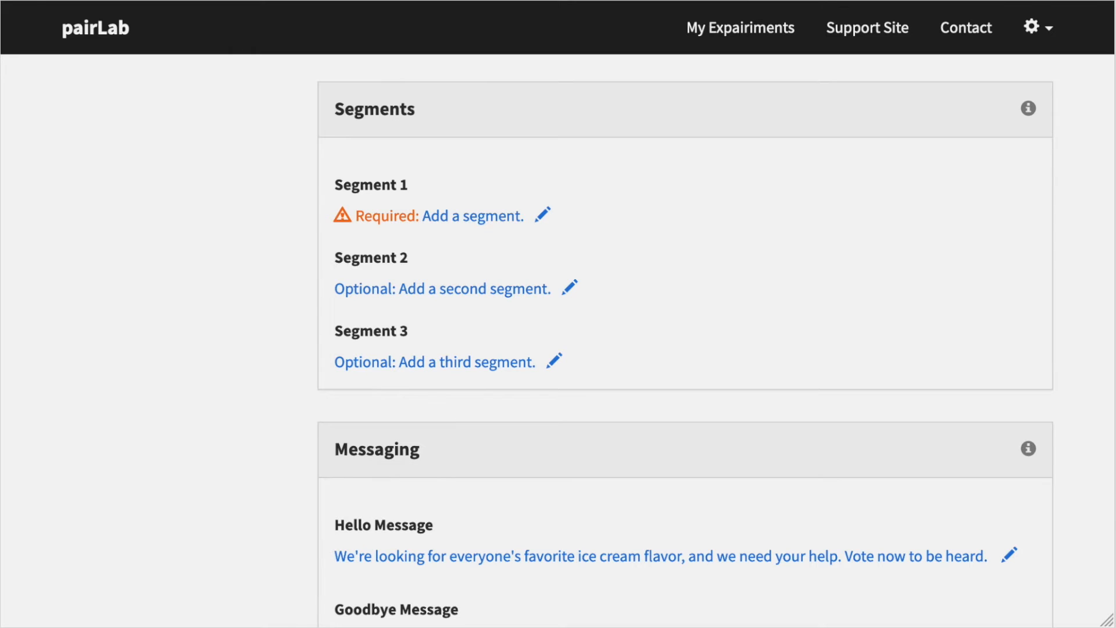
{"action": "left_click", "coordinate": [442, 216]}
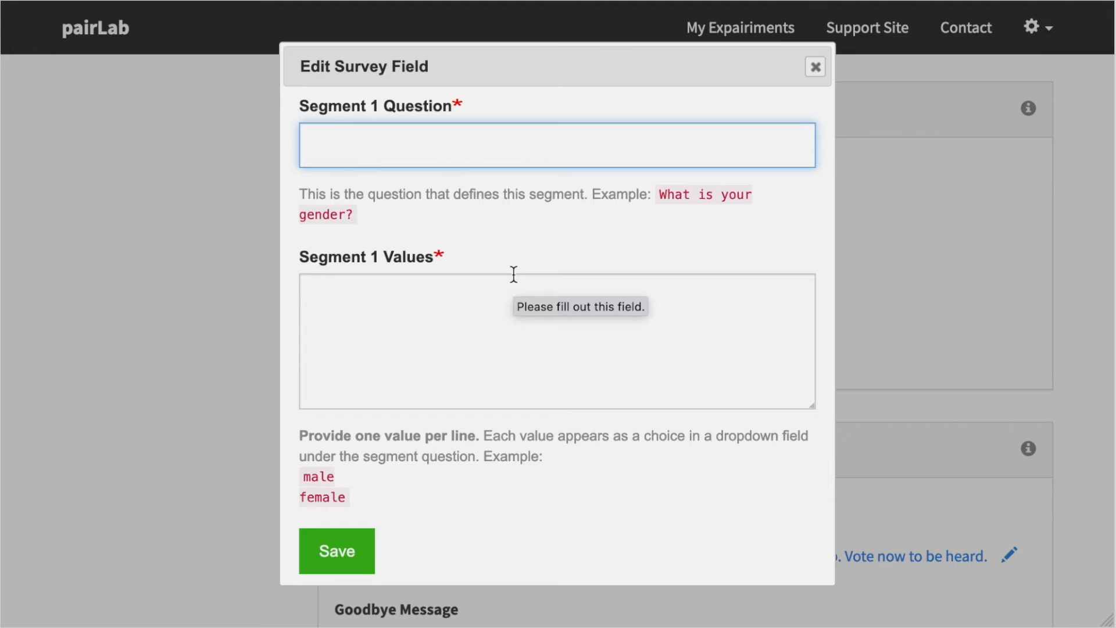
{"action": "type", "text": "What is"}
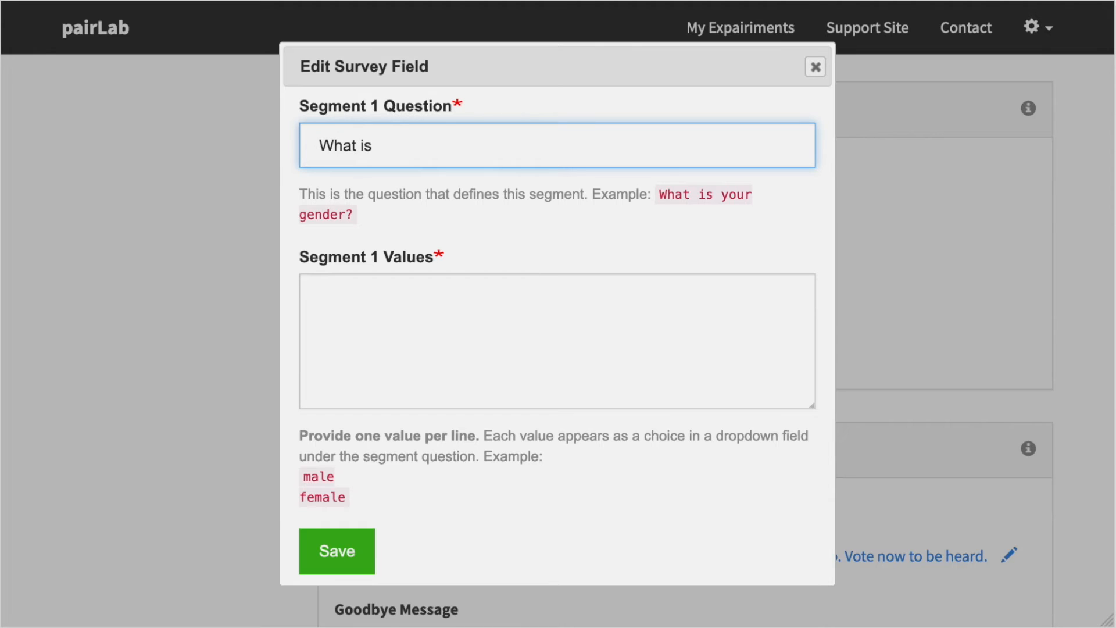
{"action": "type", "text": " your gender?"}
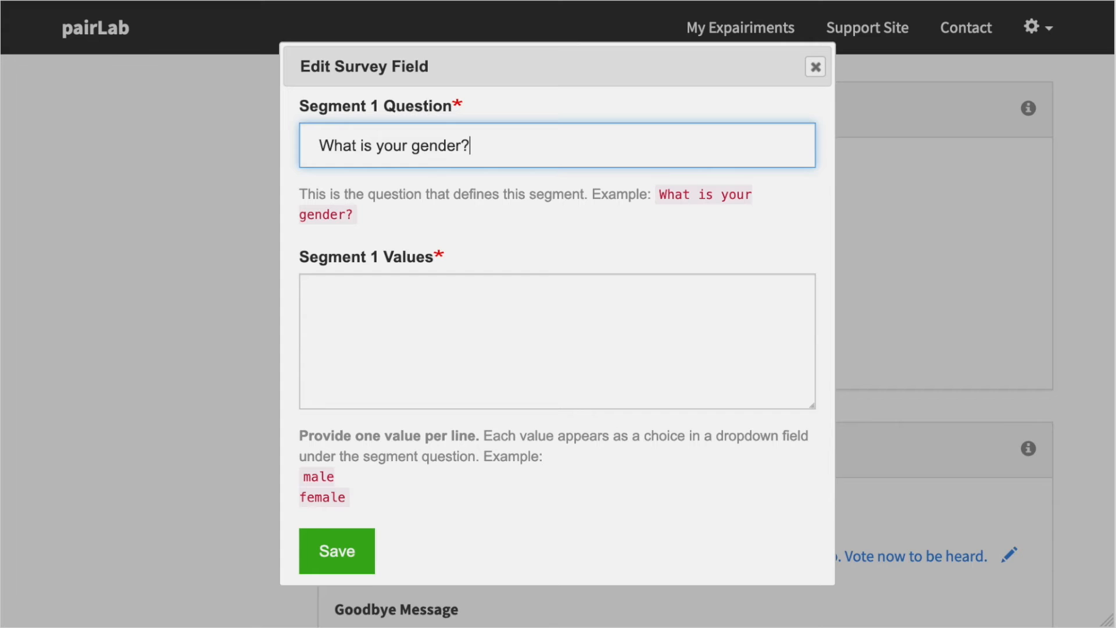
{"action": "left_click", "coordinate": [512, 304]}
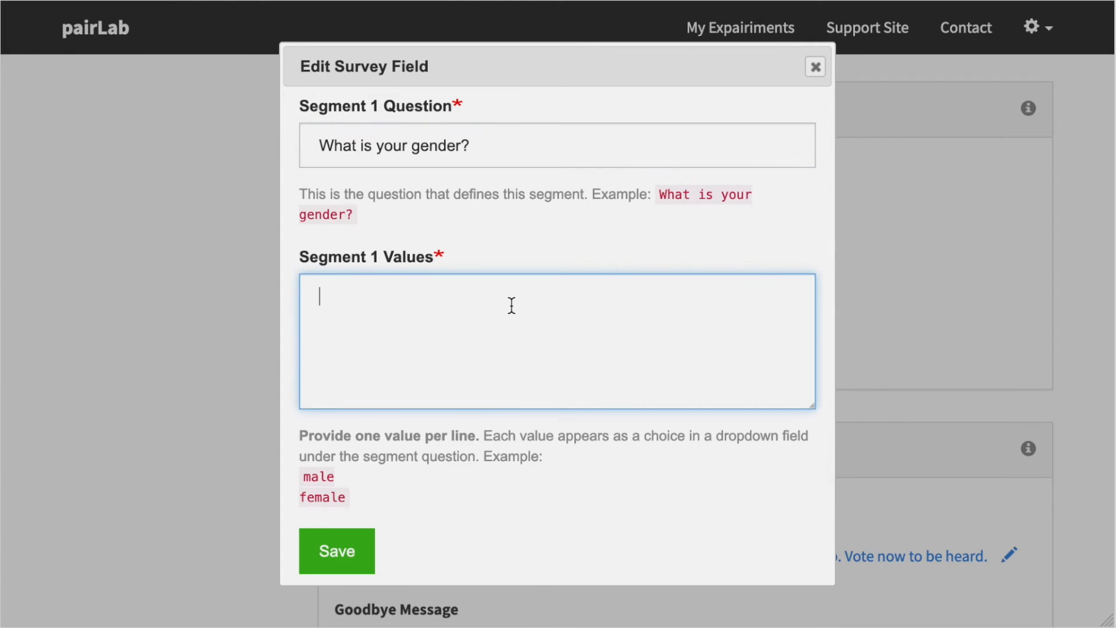
{"action": "type", "text": "male"}
{"action": "key", "text": "Return"}
{"action": "type", "text": "female"}
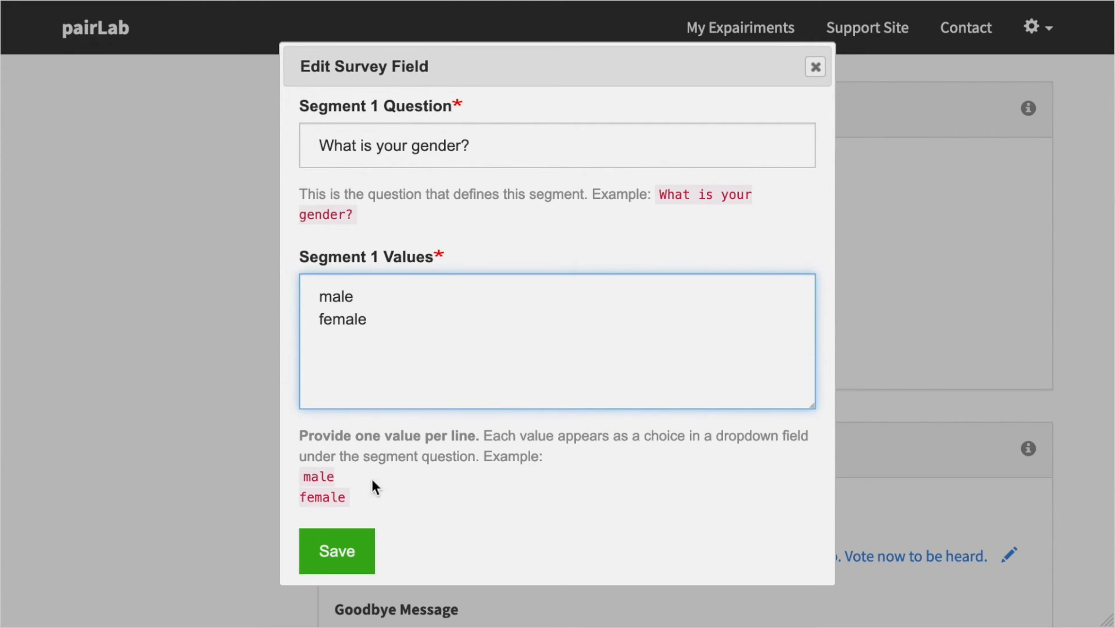
{"action": "left_click", "coordinate": [344, 557]}
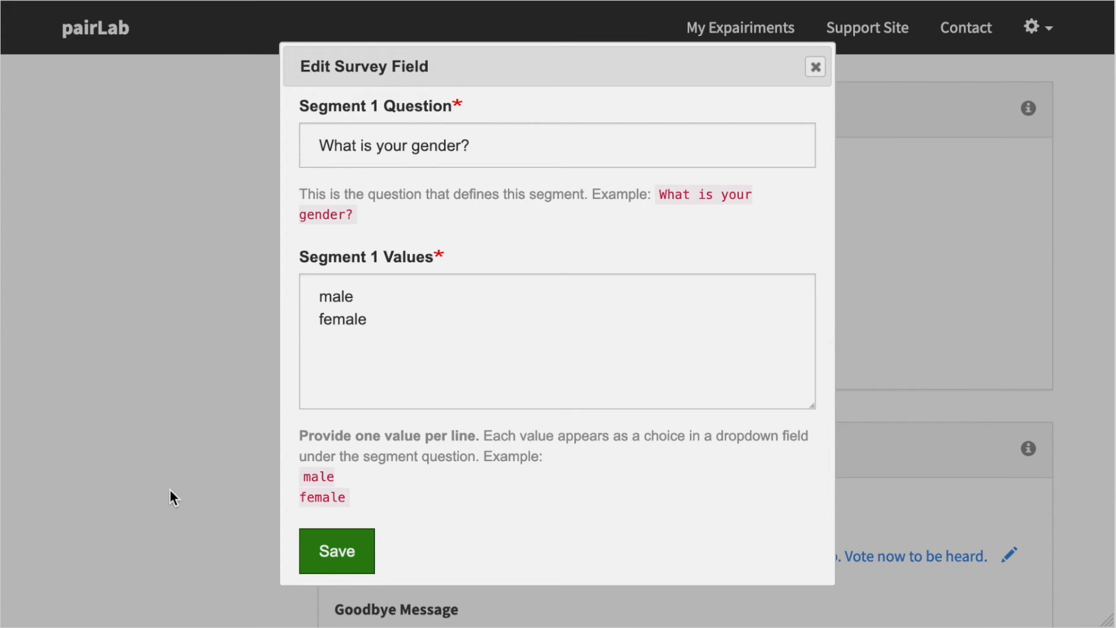
{"action": "scroll", "coordinate": [323, 455], "scroll_direction": "down", "scroll_amount": 10}
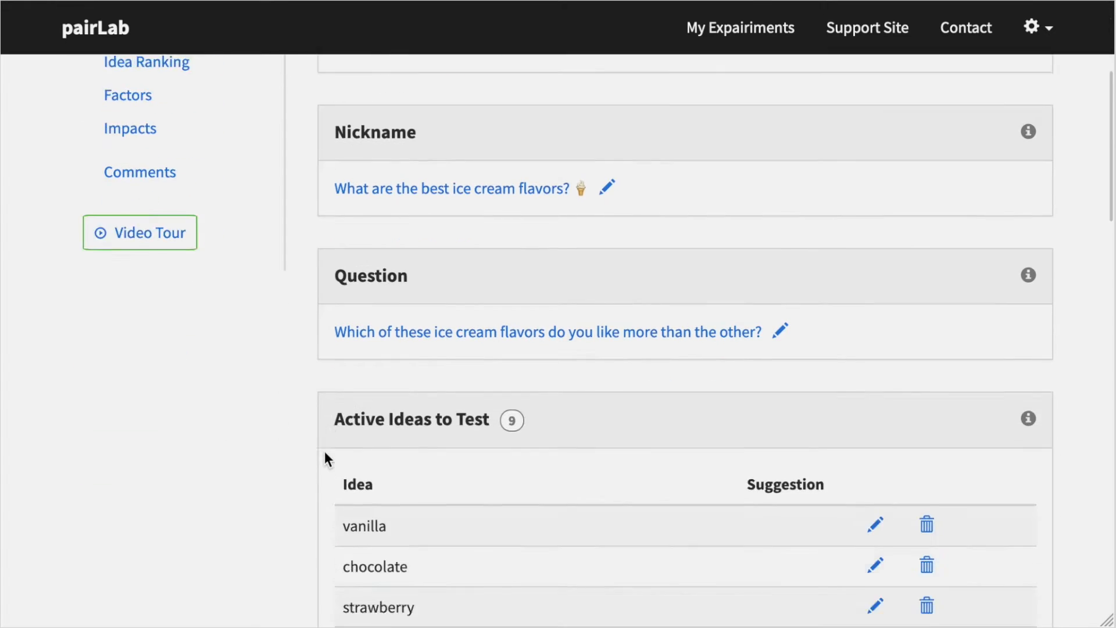
Set Show Results to Participants to Yes in the survey's Messaging settings and save it
{"action": "scroll", "coordinate": [324, 451], "scroll_direction": "down", "scroll_amount": 13}
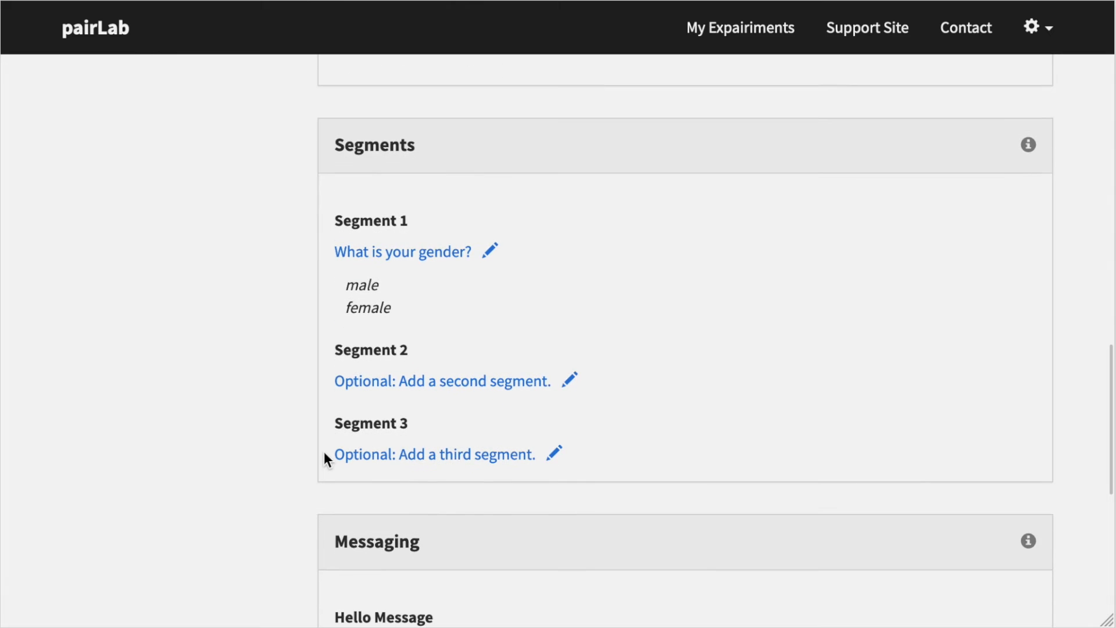
{"action": "scroll", "coordinate": [265, 450], "scroll_direction": "down", "scroll_amount": 5}
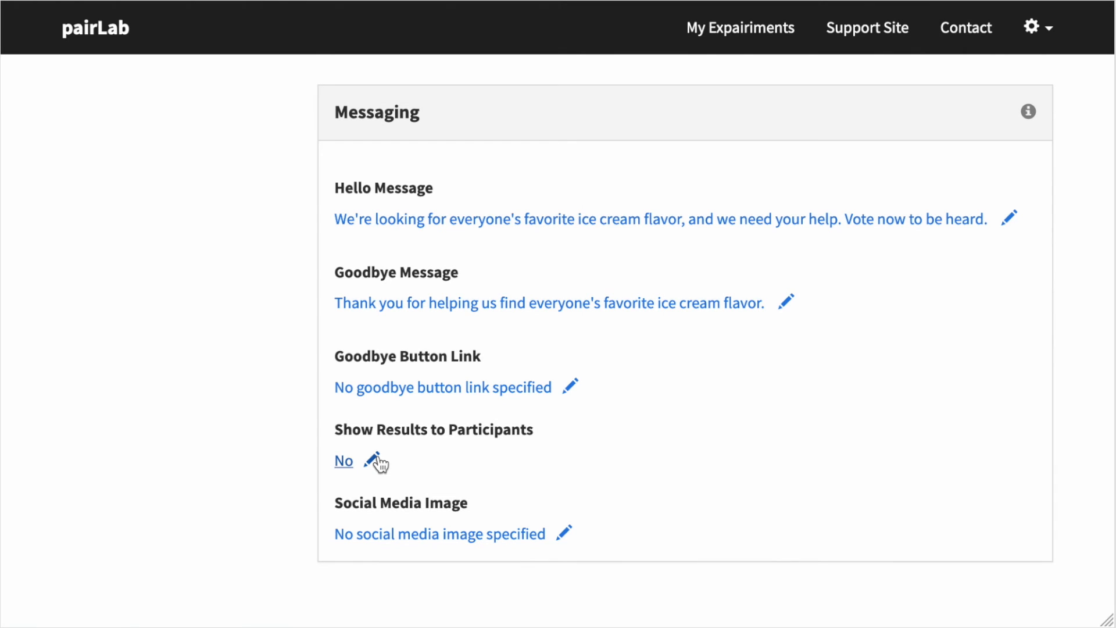
{"action": "left_click", "coordinate": [375, 461]}
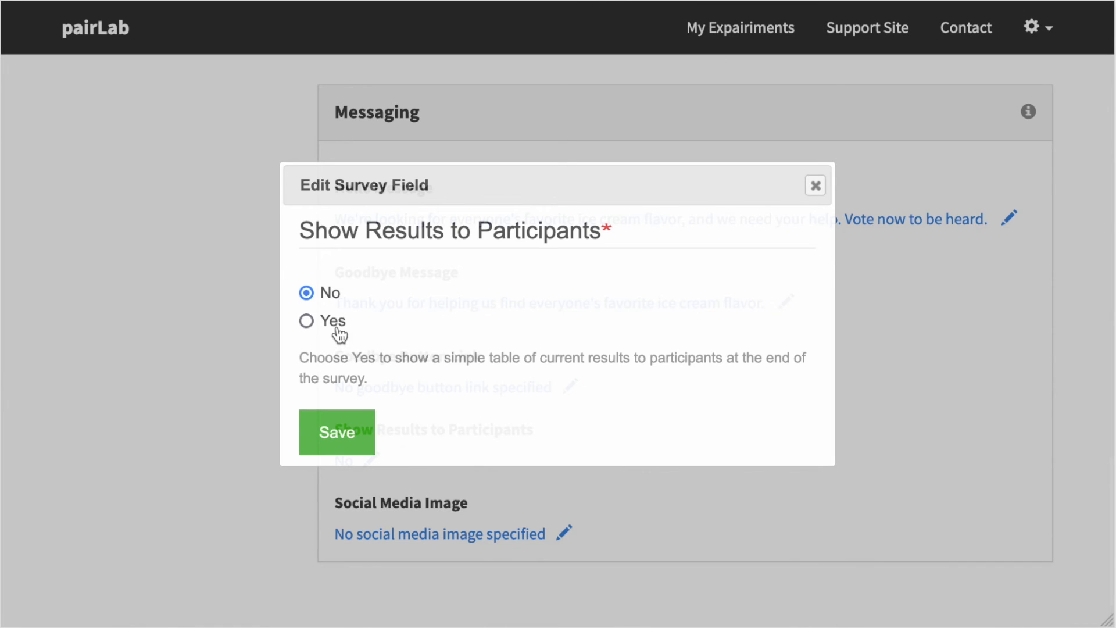
{"action": "left_click", "coordinate": [334, 323]}
{"action": "left_click", "coordinate": [342, 436]}
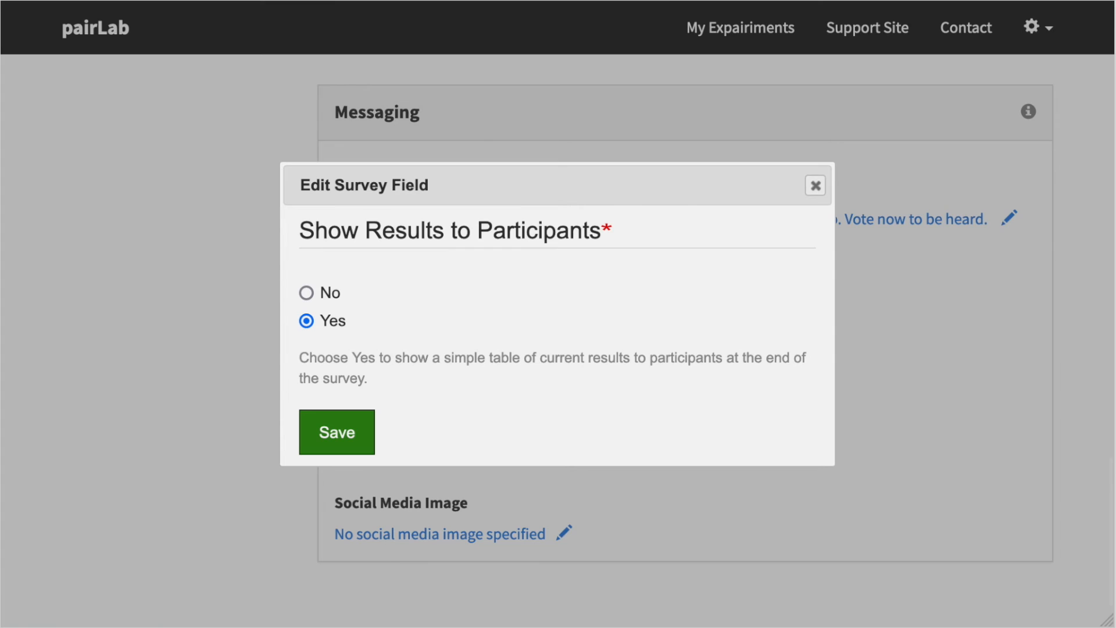
{"action": "scroll", "coordinate": [538, 422], "scroll_direction": "down", "scroll_amount": 20}
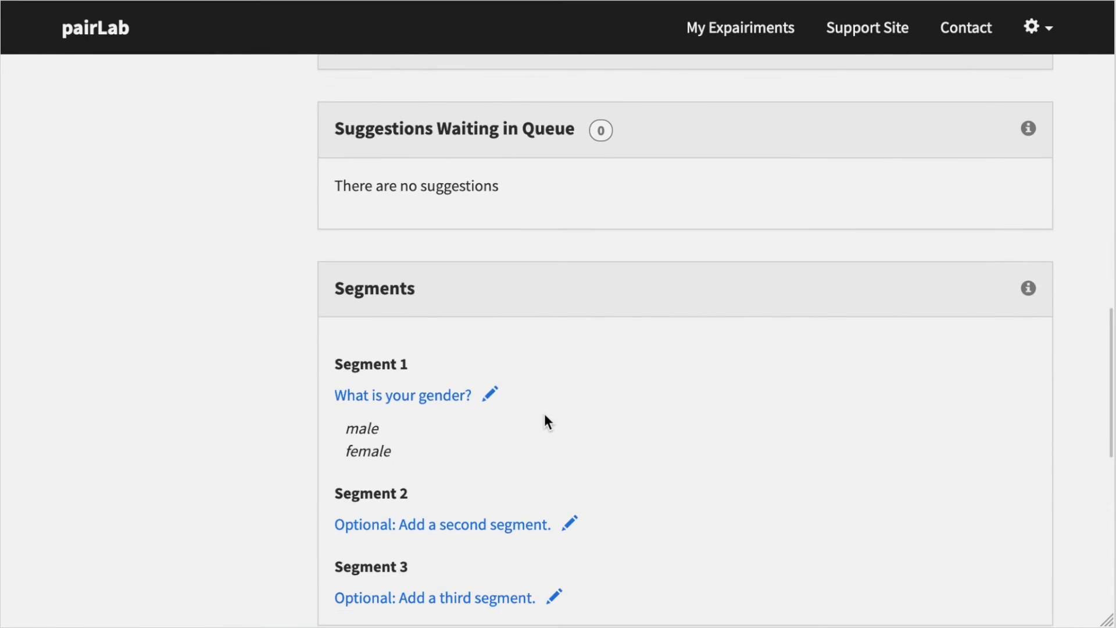
{"action": "scroll", "coordinate": [544, 424], "scroll_direction": "down", "scroll_amount": 5}
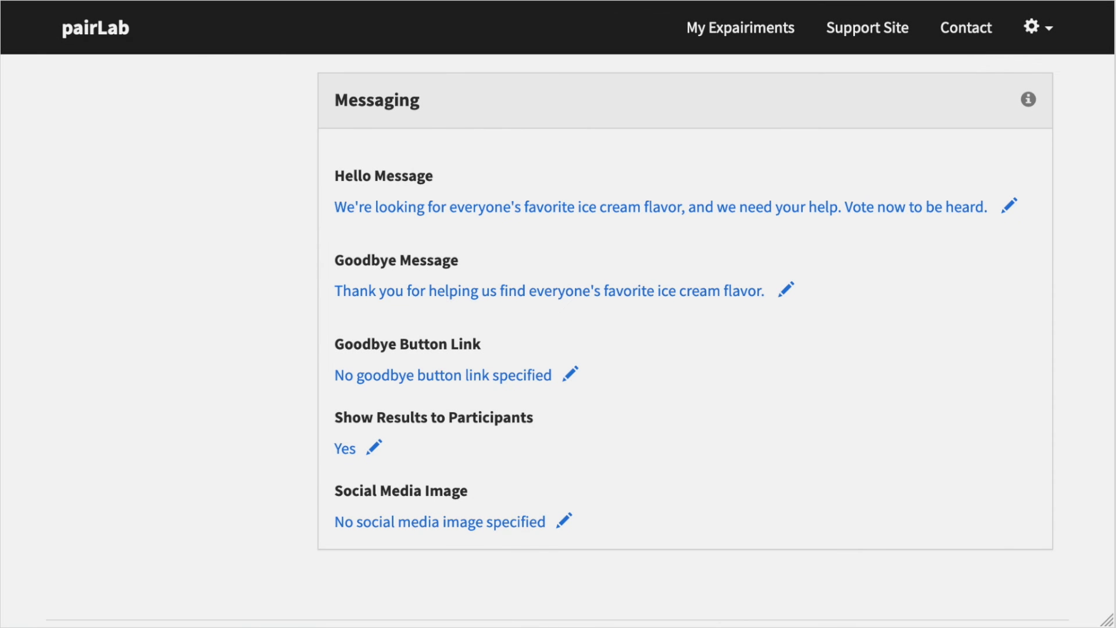
Change the survey status to Open and save it
{"action": "scroll", "coordinate": [778, 482], "scroll_direction": "up", "scroll_amount": 15}
{"action": "scroll", "coordinate": [777, 490], "scroll_direction": "up", "scroll_amount": 15}
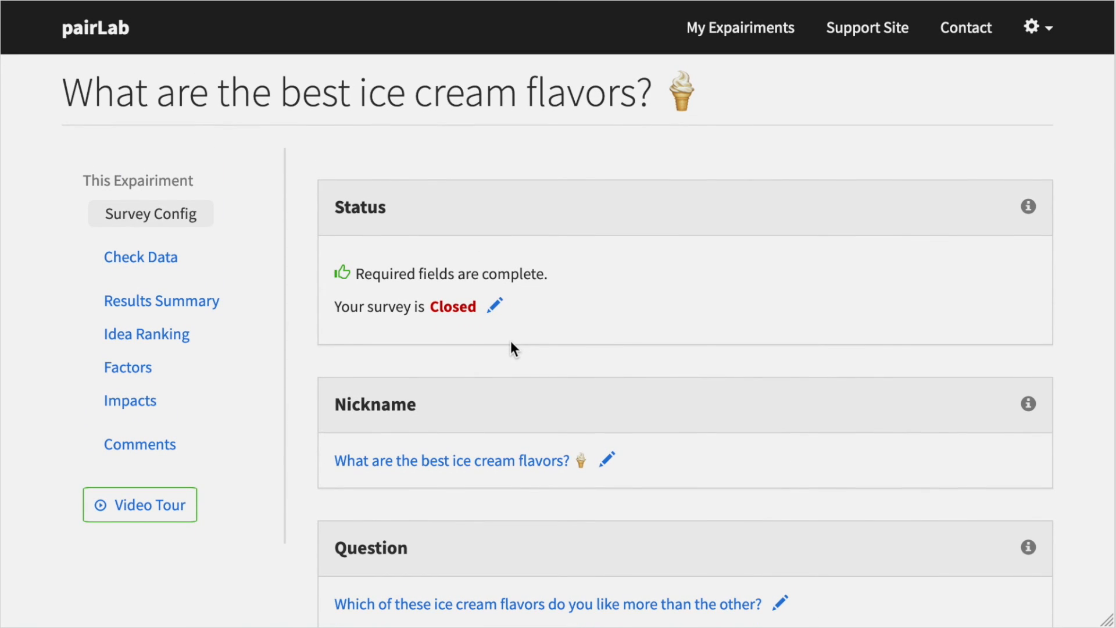
{"action": "left_click", "coordinate": [496, 309]}
{"action": "left_click", "coordinate": [355, 317]}
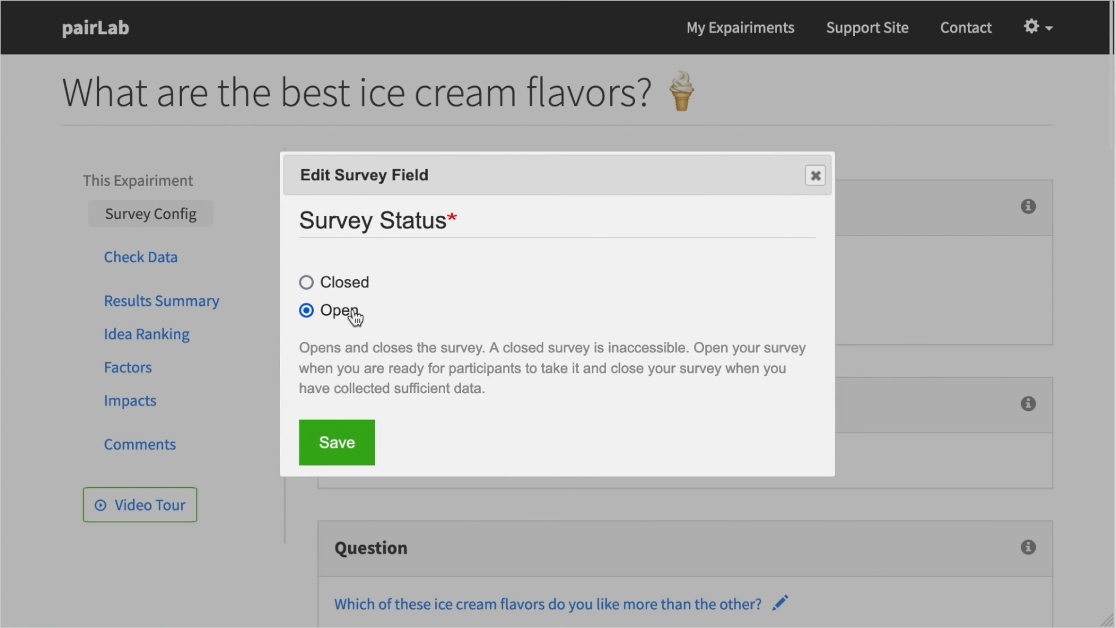
{"action": "left_click", "coordinate": [334, 443]}
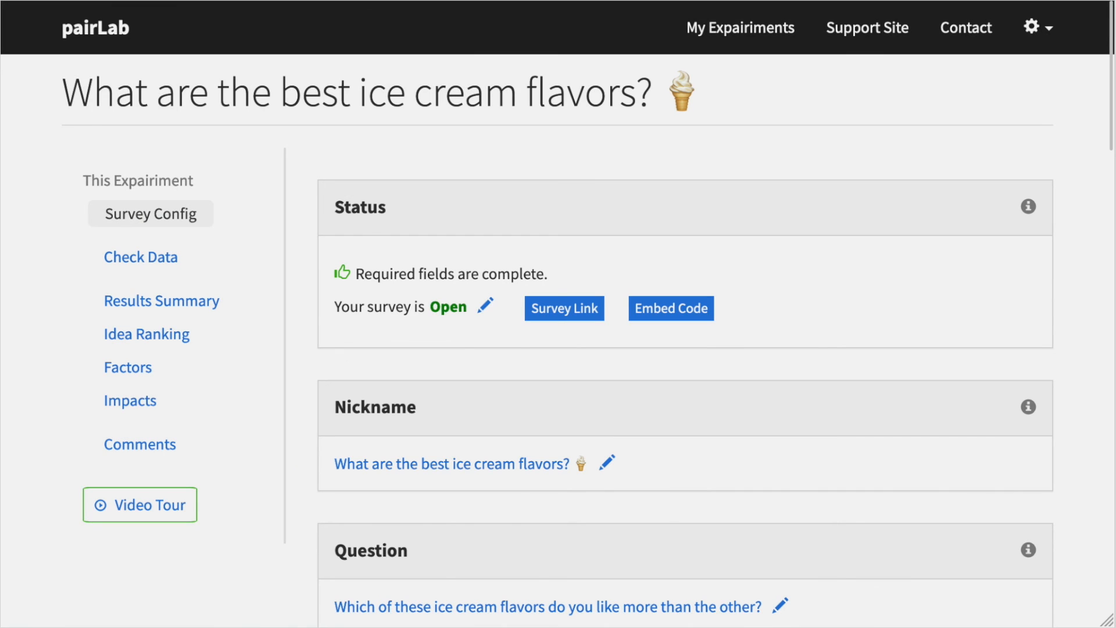
Copy the survey link's address, and view the survey's embed code before closing it
{"action": "left_click", "coordinate": [565, 314]}
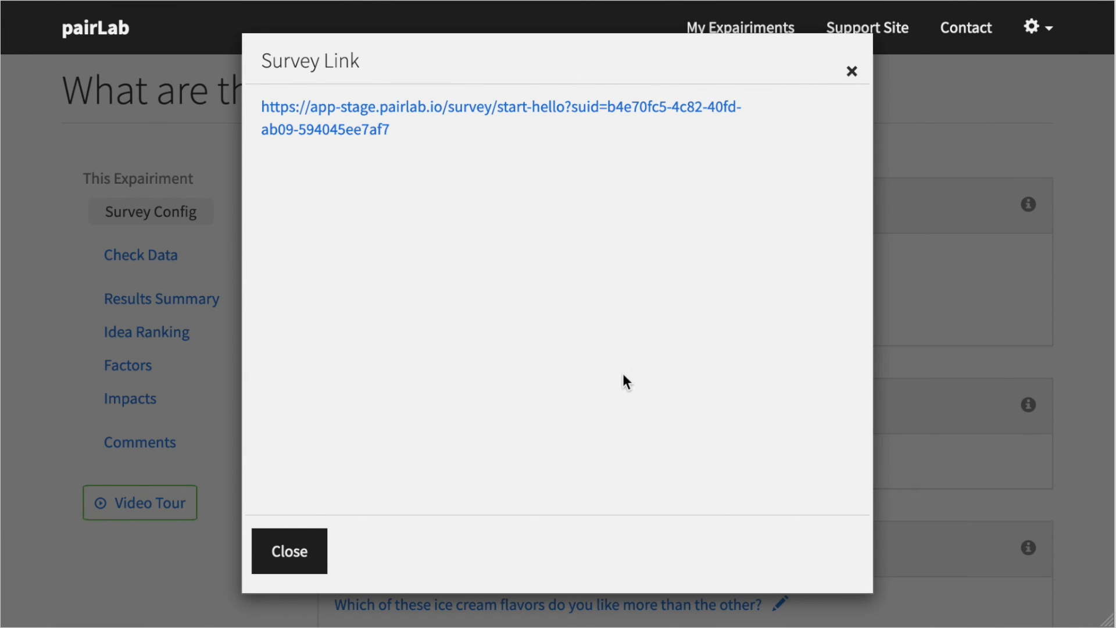
{"action": "right_click", "coordinate": [582, 109]}
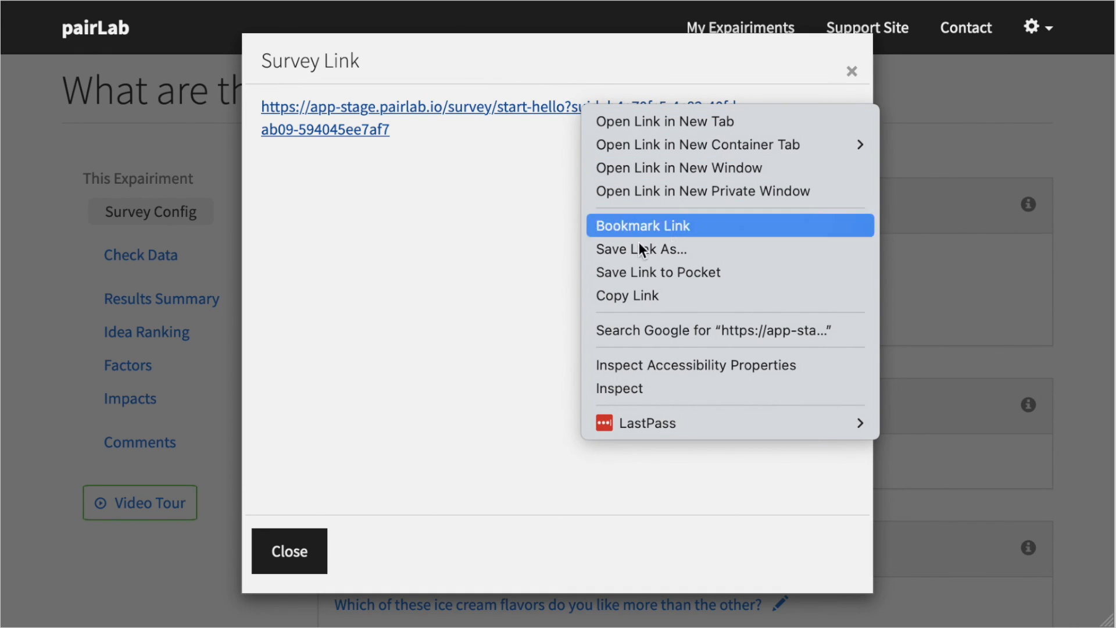
{"action": "left_click", "coordinate": [639, 296]}
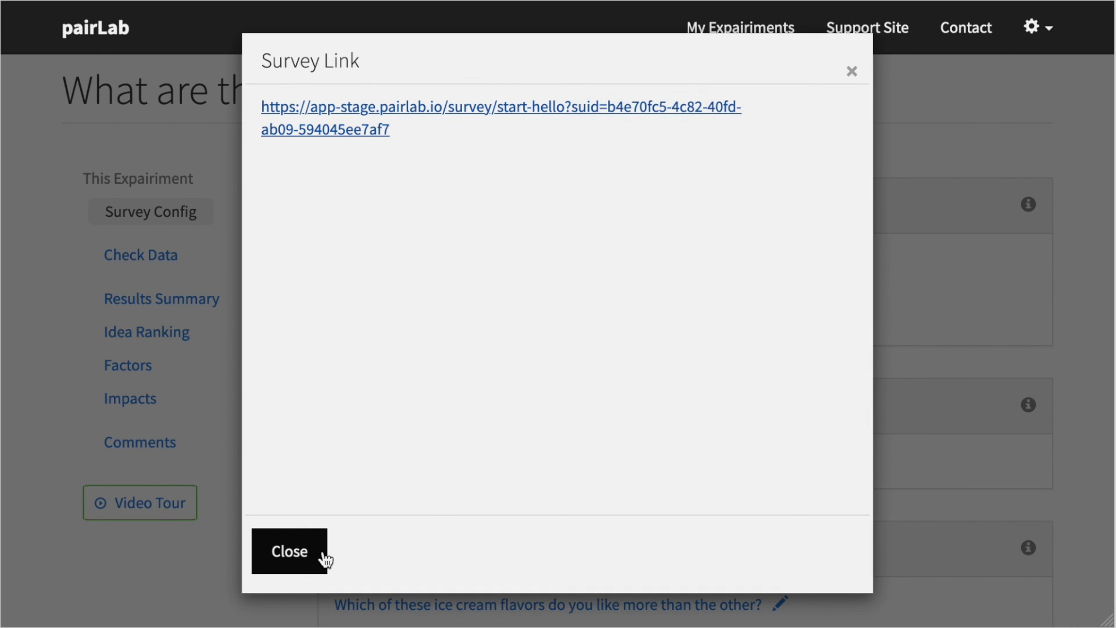
{"action": "left_click", "coordinate": [289, 551]}
{"action": "left_click", "coordinate": [667, 310]}
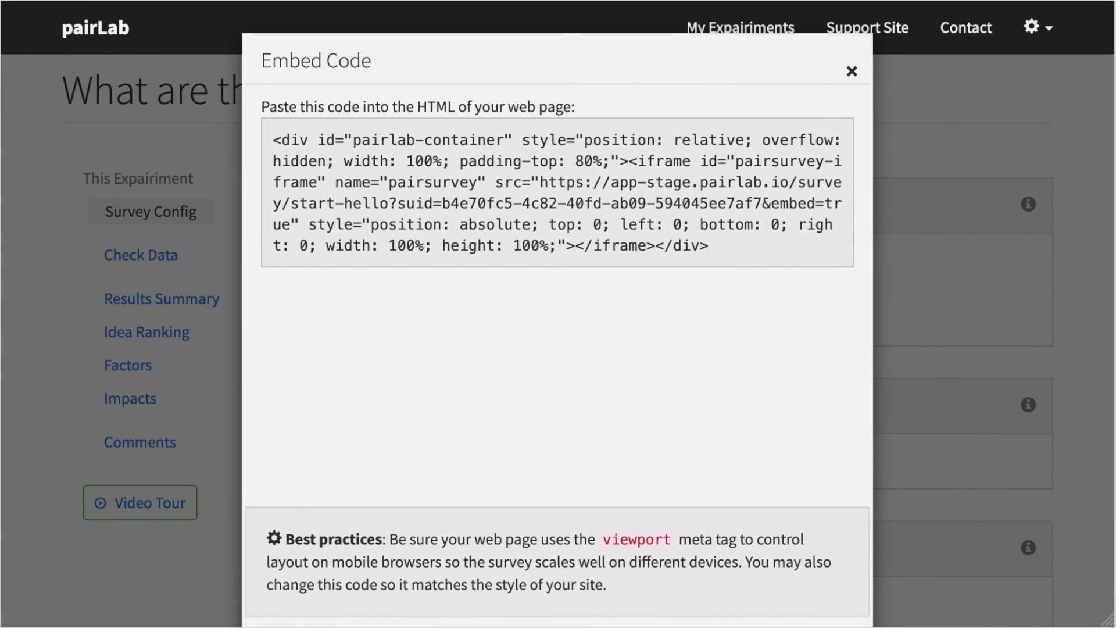
{"action": "left_click", "coordinate": [853, 72]}
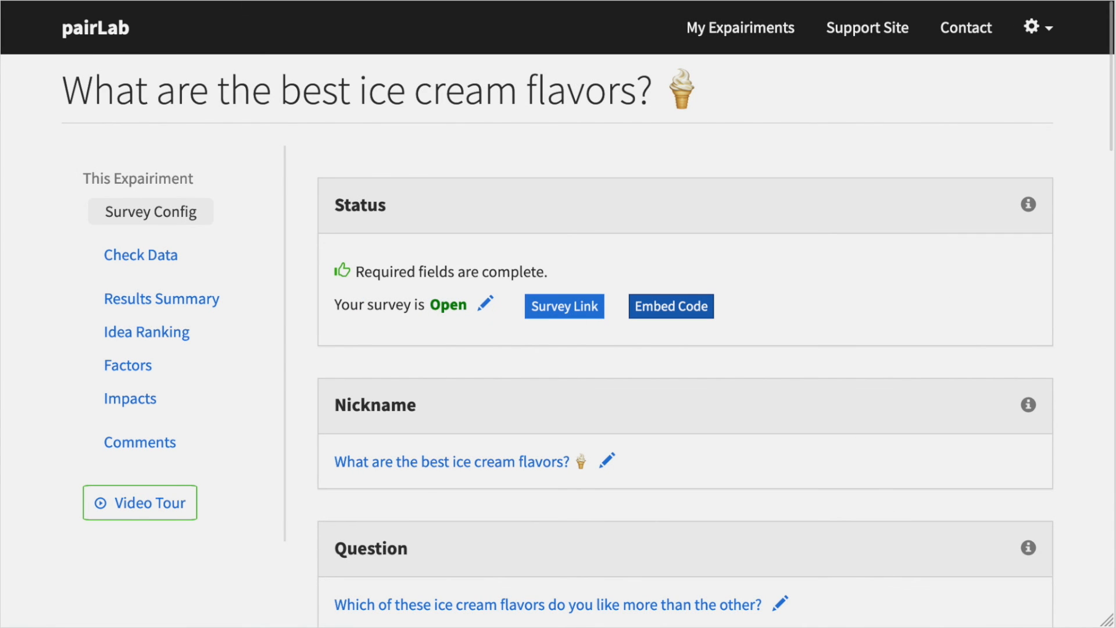